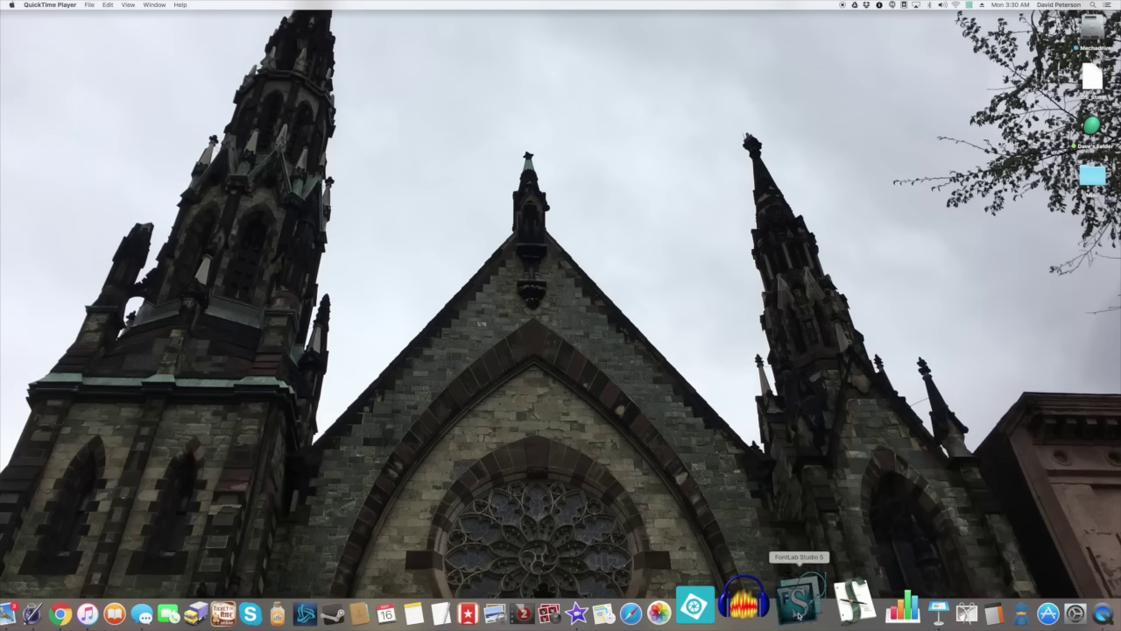
- Launch FontLab Studio 5 and choose the new-font command from the File menu
{"action": "left_click", "coordinate": [797, 613]}
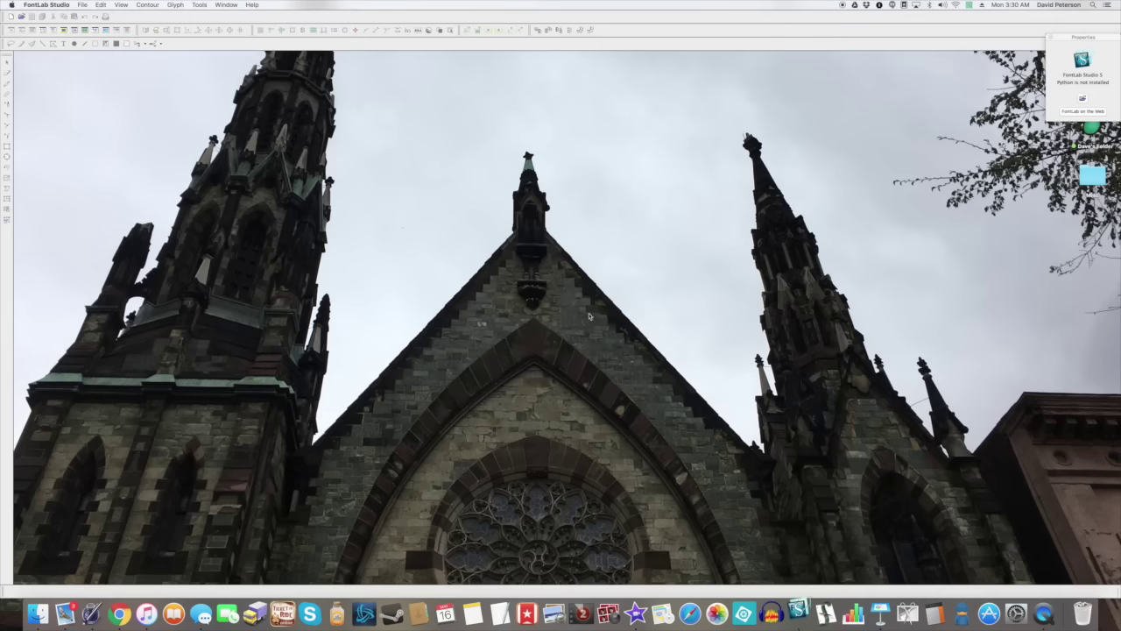
{"action": "left_click", "coordinate": [88, 3]}
{"action": "left_click", "coordinate": [89, 3]}
{"action": "left_click", "coordinate": [88, 3]}
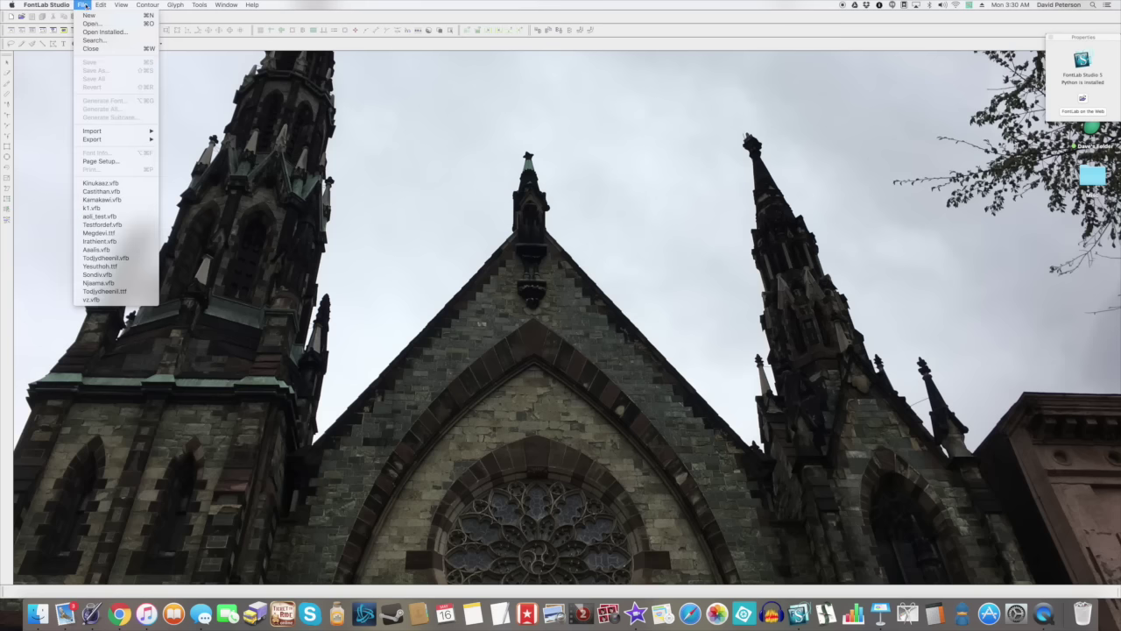
{"action": "left_click", "coordinate": [98, 15]}
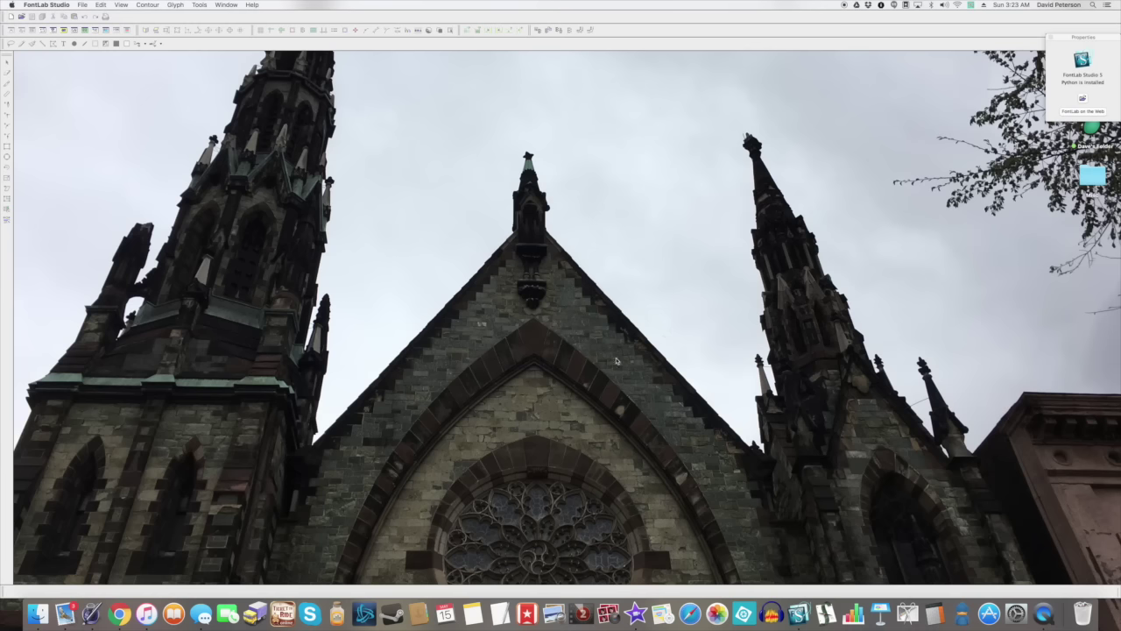
- Open the recent font k1.vfb and view its r glyph outline
{"action": "left_click", "coordinate": [83, 5]}
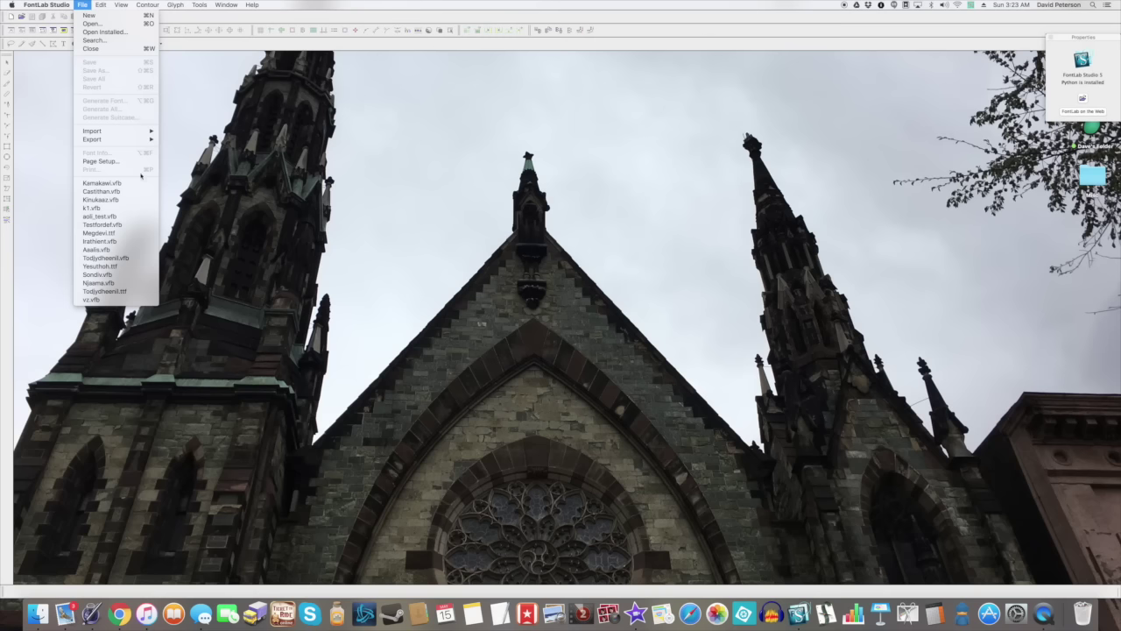
{"action": "left_click", "coordinate": [98, 208]}
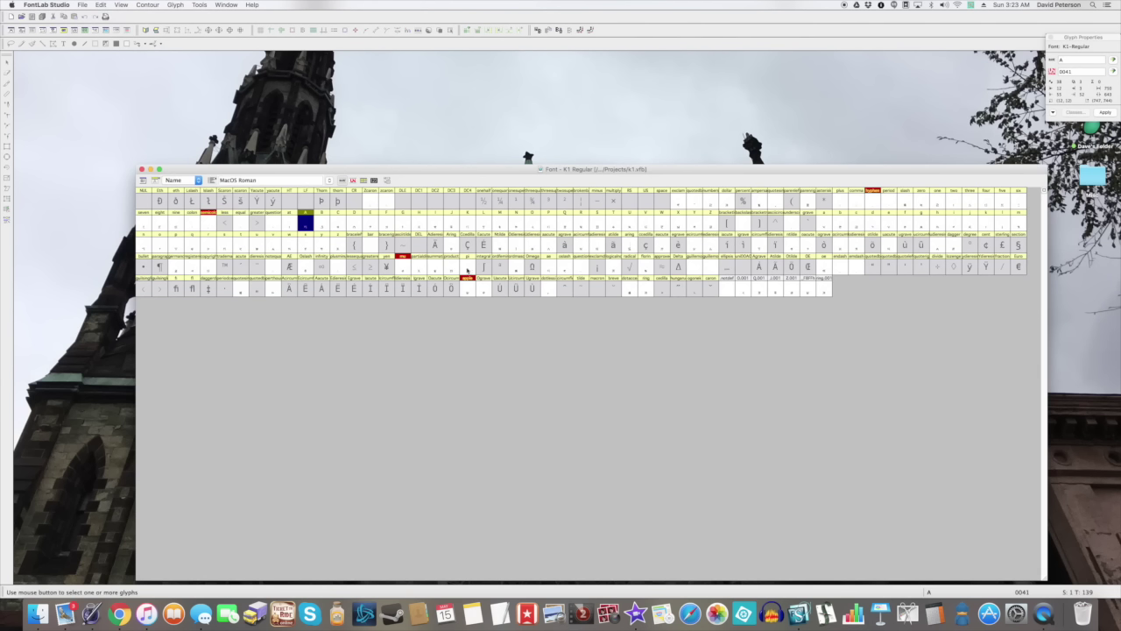
{"action": "double_click", "coordinate": [208, 245]}
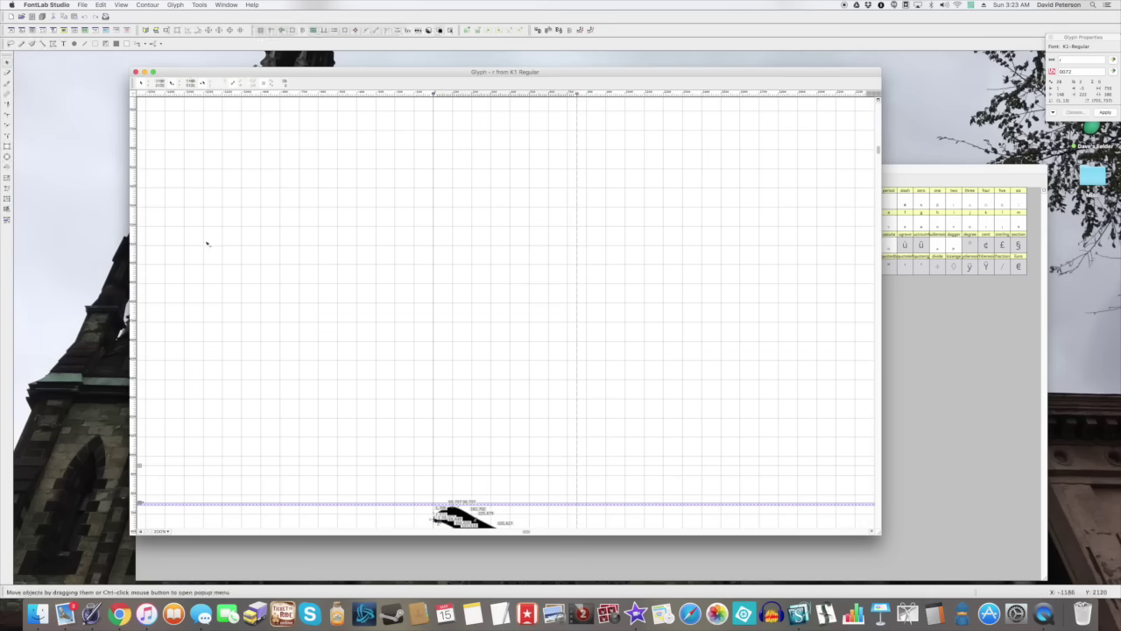
{"action": "scroll", "coordinate": [493, 330], "scroll_direction": "down", "scroll_amount": 10}
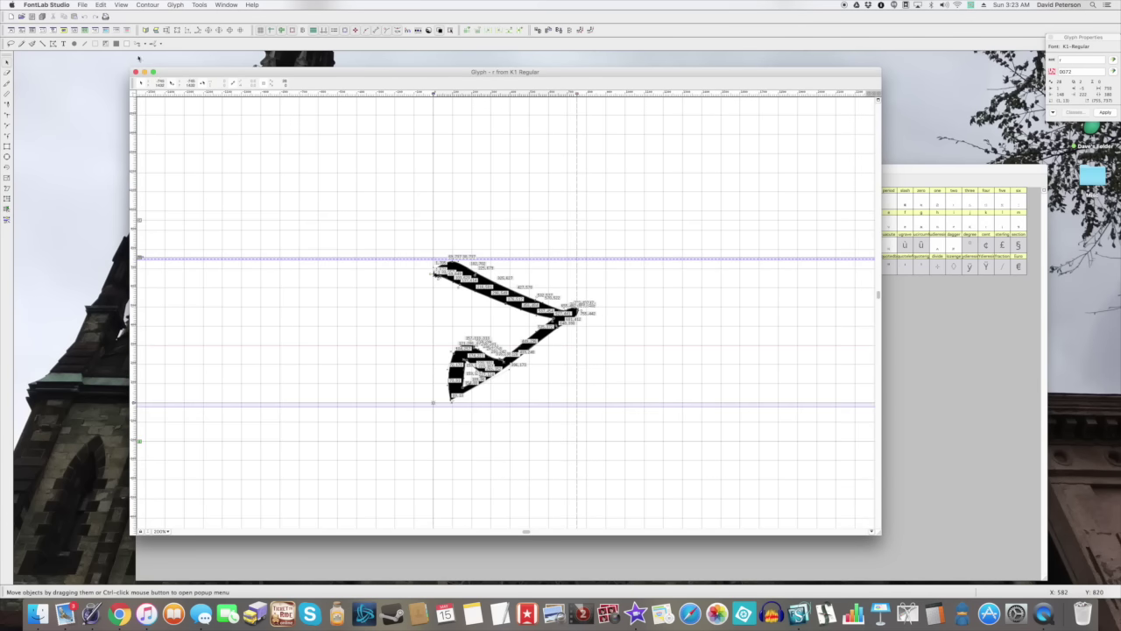
{"action": "left_click", "coordinate": [135, 72]}
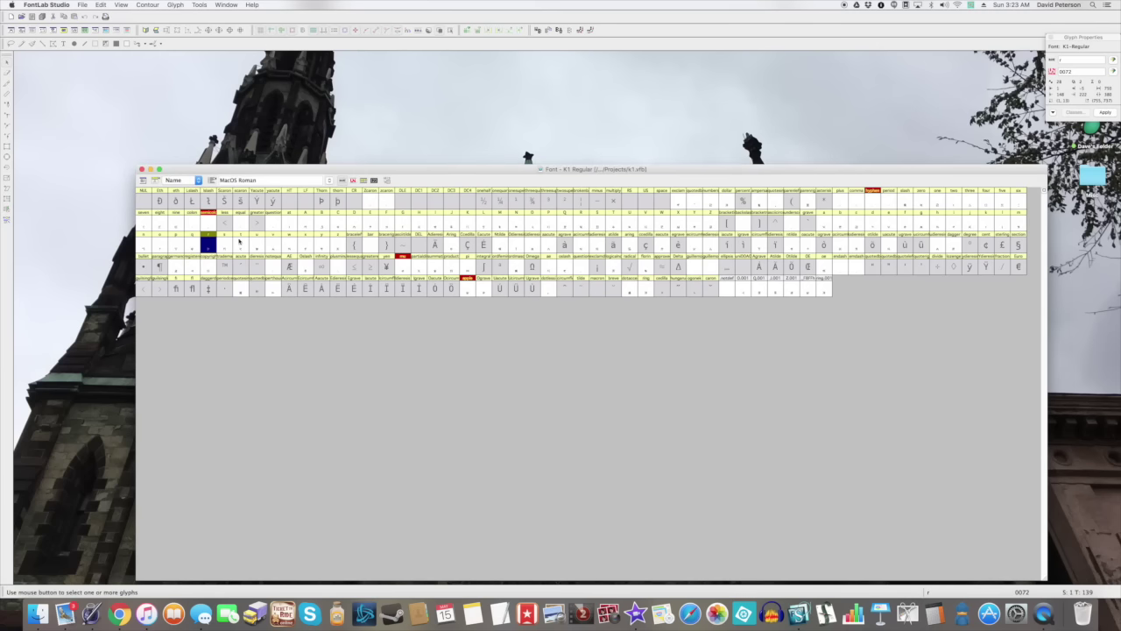
- View the s and B glyph outlines in K1 Regular
{"action": "double_click", "coordinate": [224, 245]}
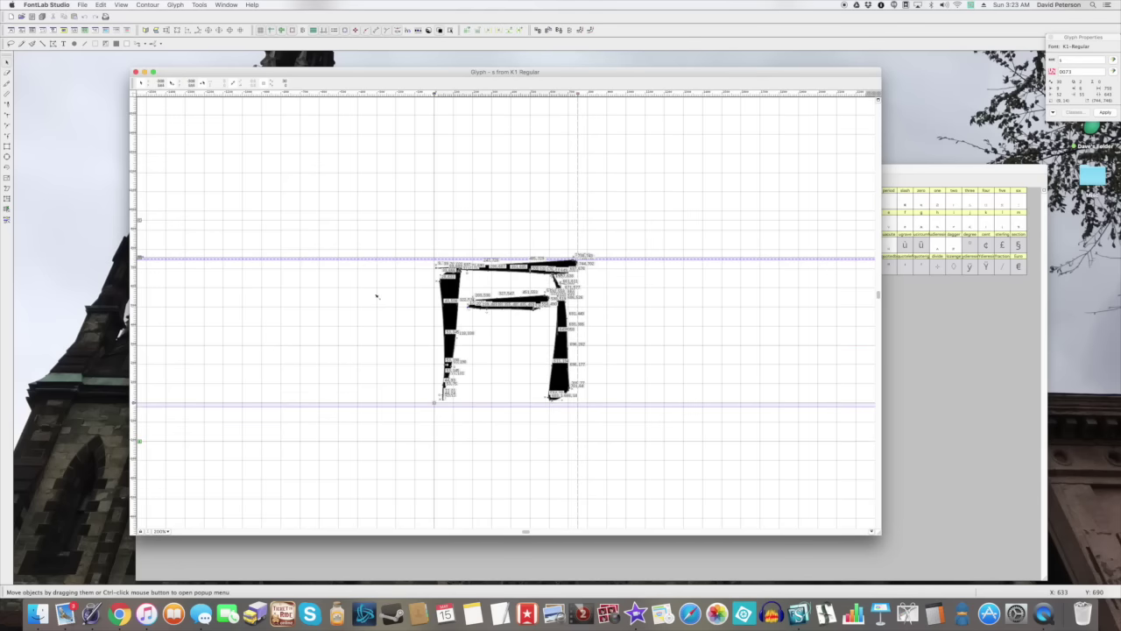
{"action": "left_click", "coordinate": [135, 72]}
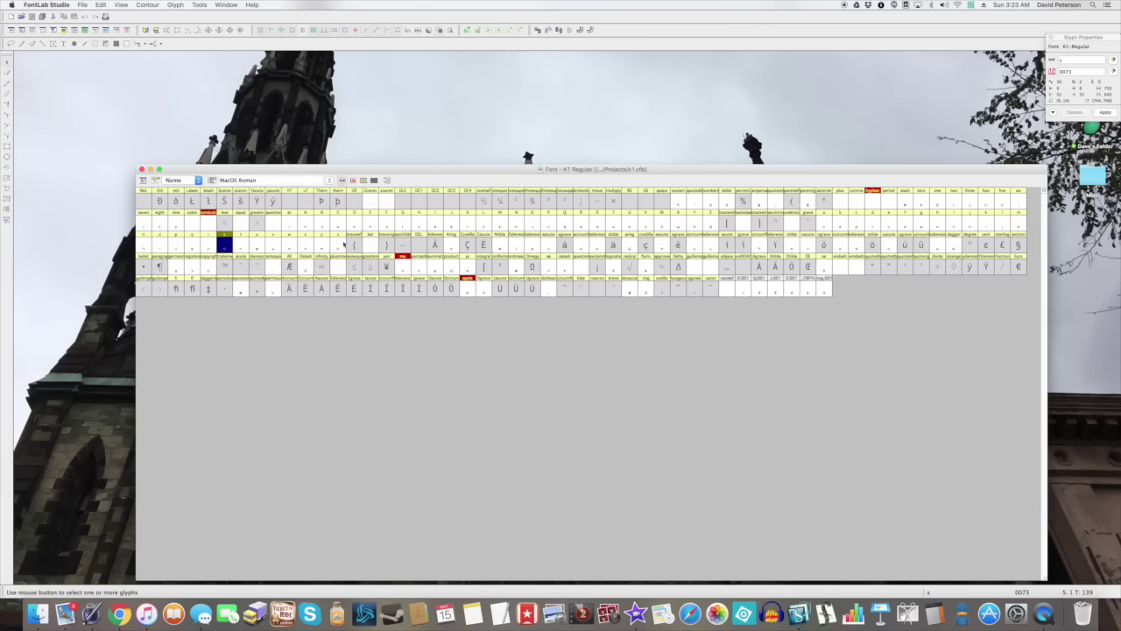
{"action": "left_click", "coordinate": [331, 225]}
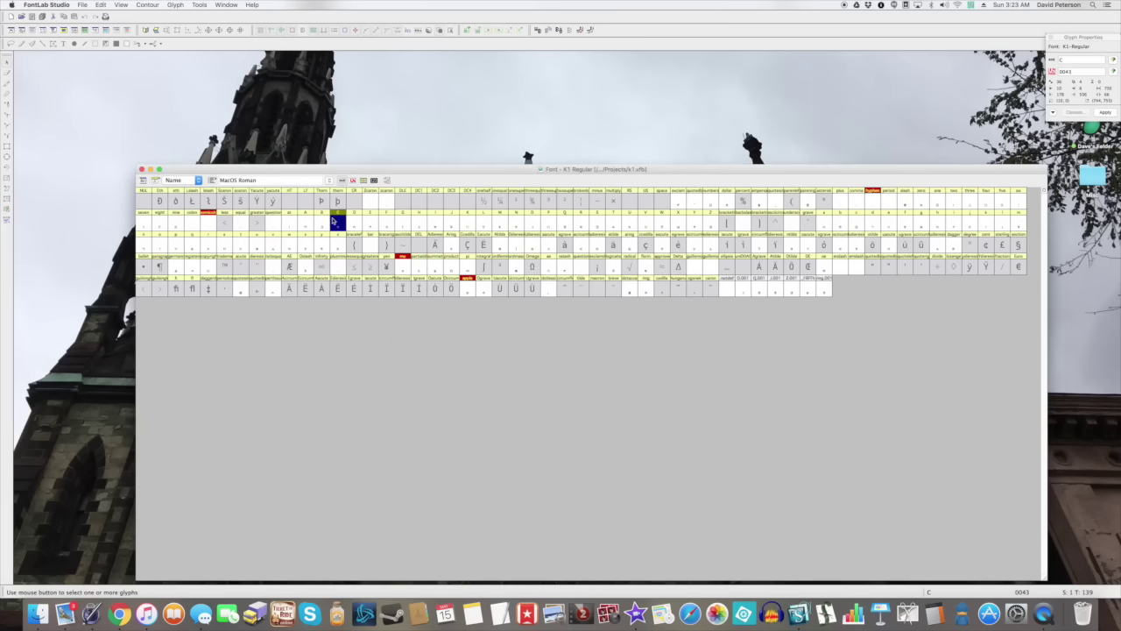
{"action": "double_click", "coordinate": [321, 223]}
{"action": "scroll", "coordinate": [441, 204], "scroll_direction": "down", "scroll_amount": 2}
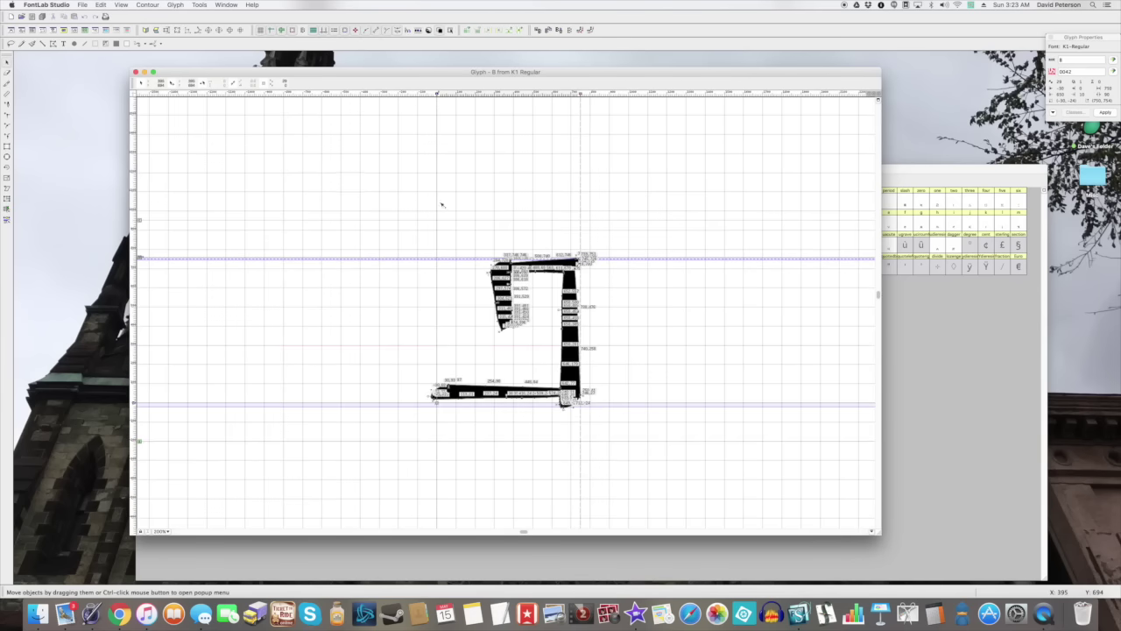
{"action": "left_click", "coordinate": [136, 71]}
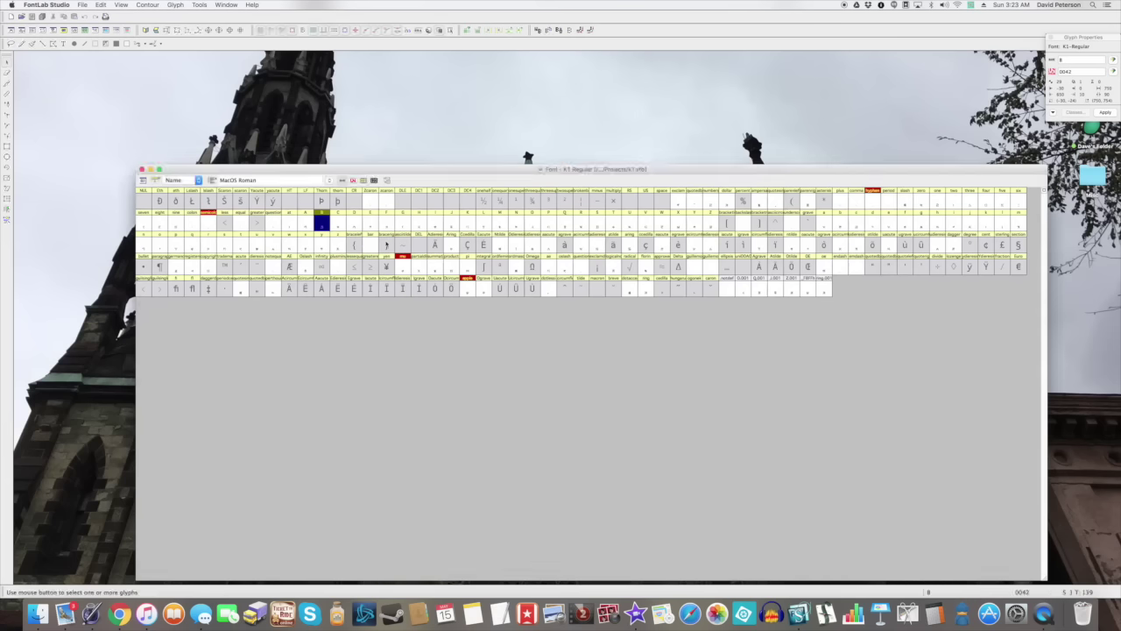
- Open the recent font Kamakawi.vfb and view its ccedilla glyph
{"action": "left_click", "coordinate": [81, 5]}
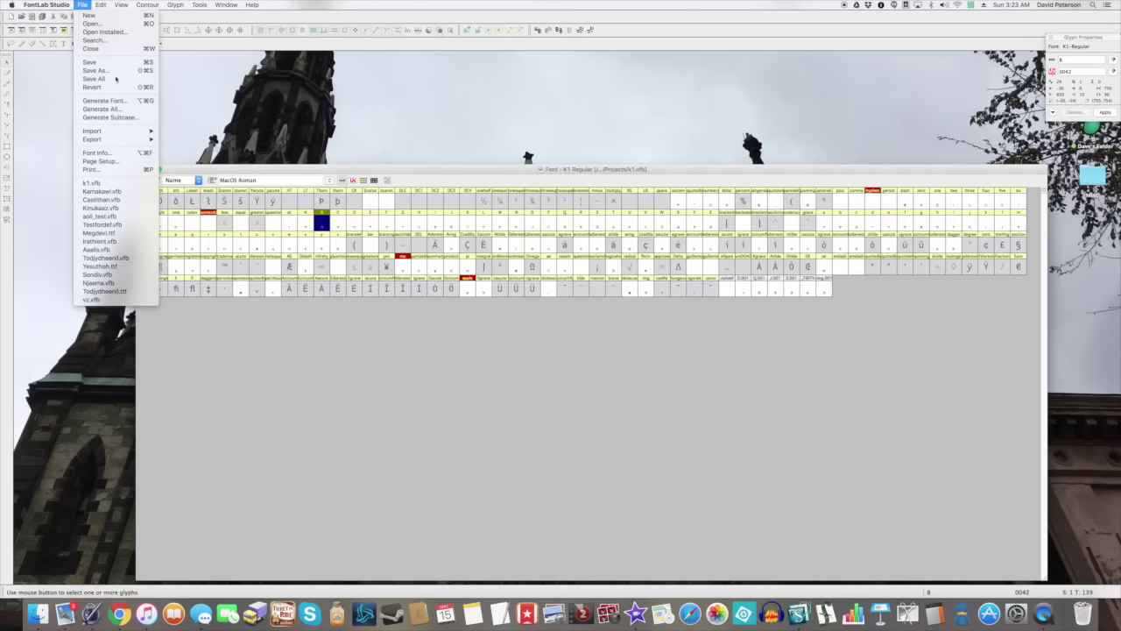
{"action": "left_click", "coordinate": [119, 191]}
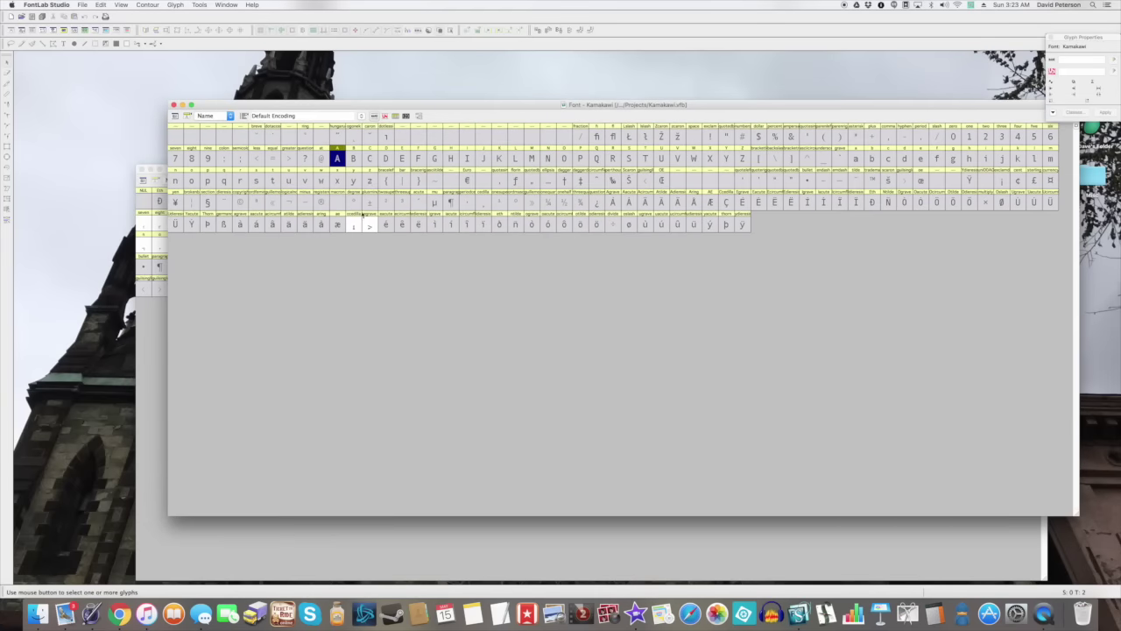
{"action": "left_click", "coordinate": [355, 224]}
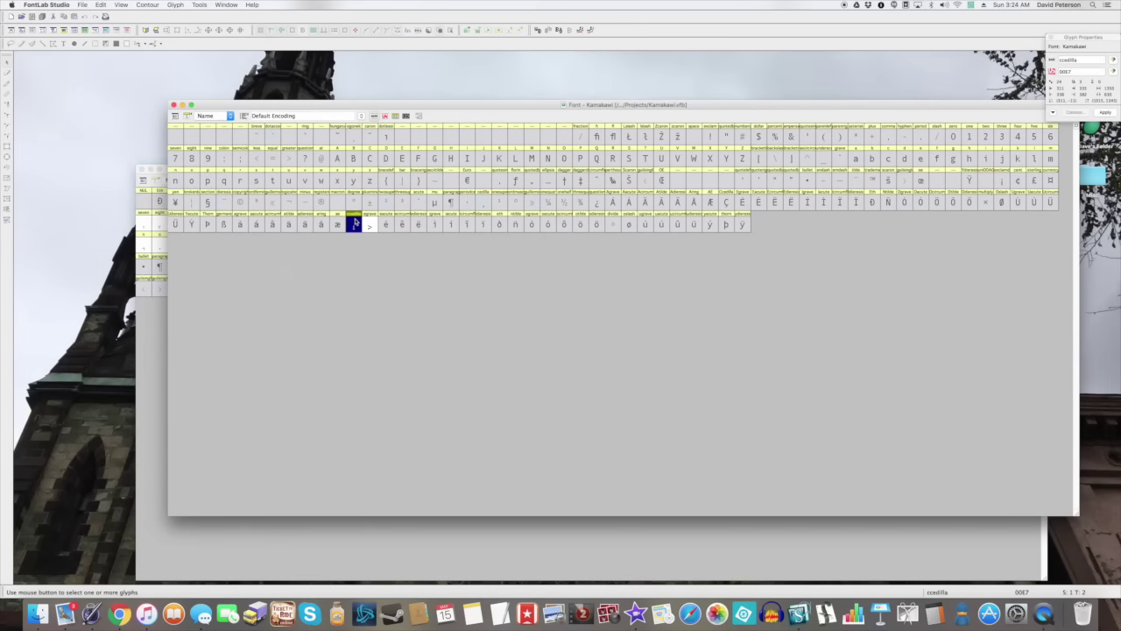
{"action": "double_click", "coordinate": [355, 224]}
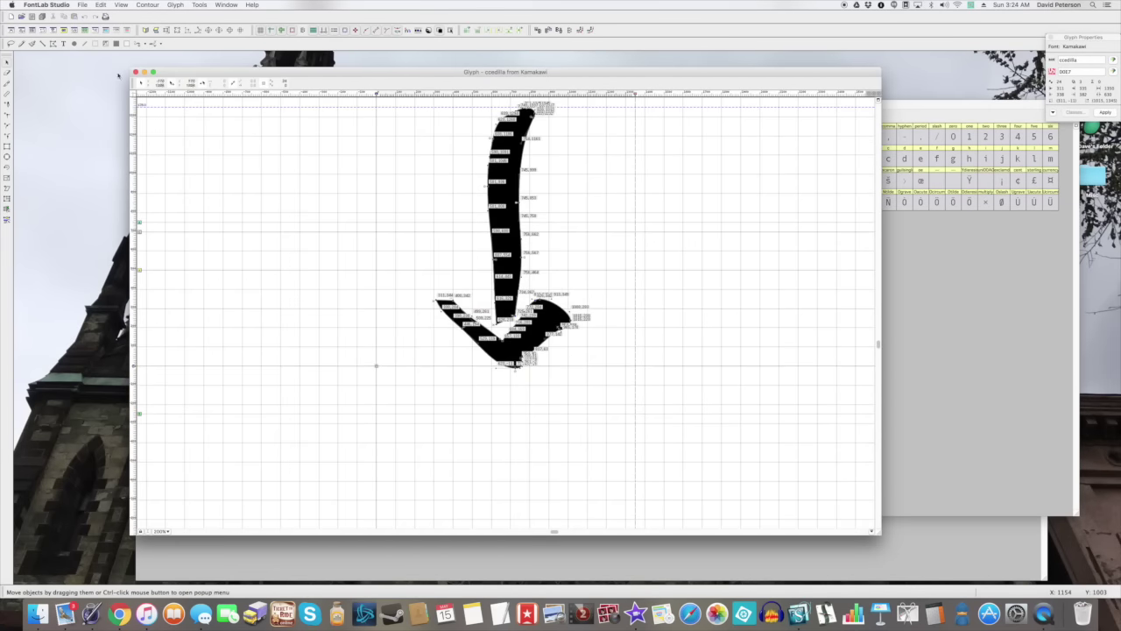
{"action": "left_click", "coordinate": [135, 71]}
- View the egrave glyph, then move the Kamakawi font window further left
{"action": "left_click", "coordinate": [369, 226]}
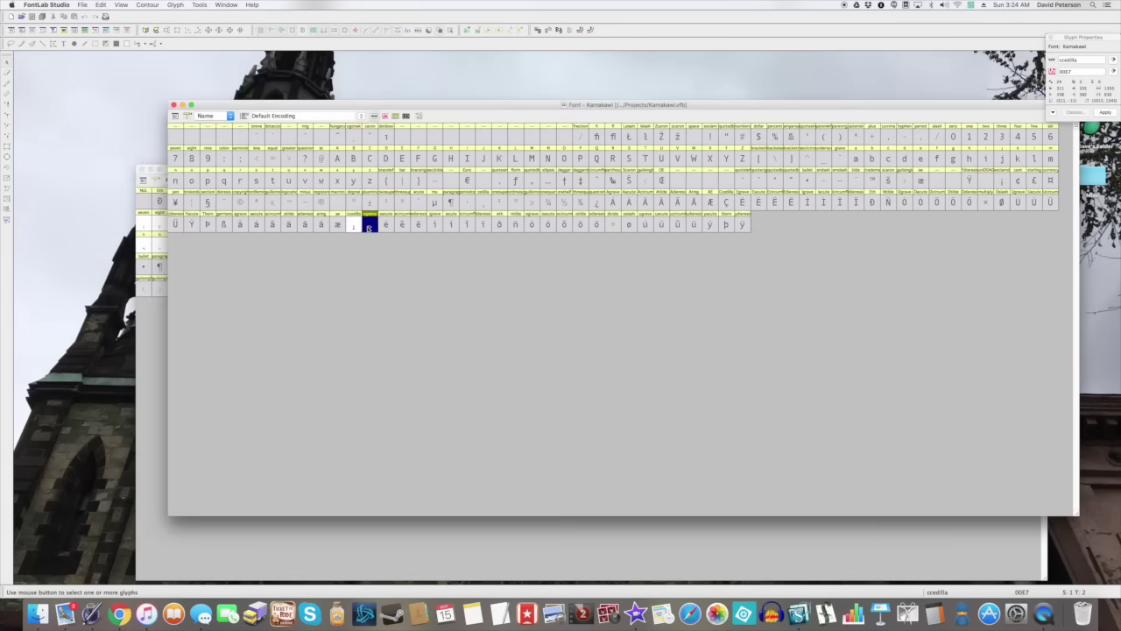
{"action": "double_click", "coordinate": [369, 225]}
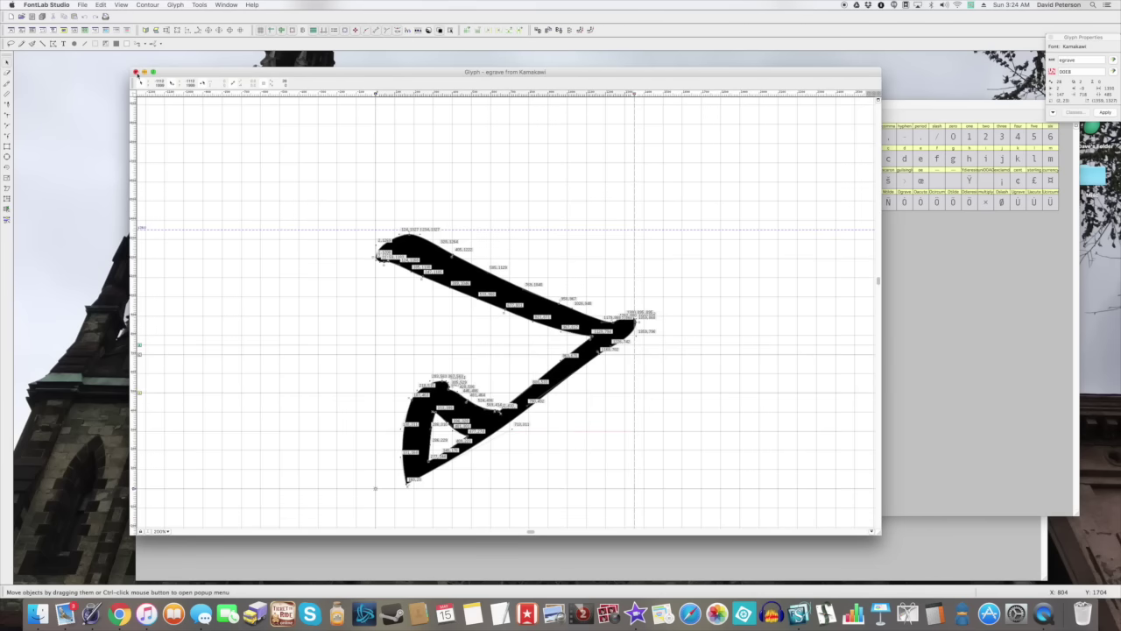
{"action": "left_click", "coordinate": [136, 72]}
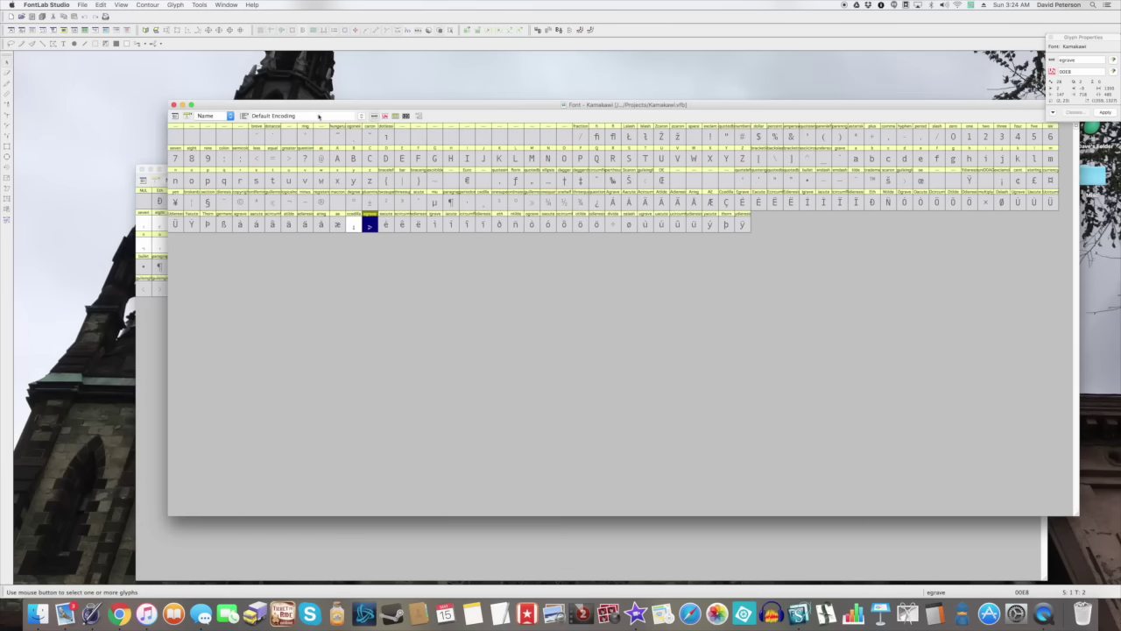
{"action": "left_click_drag", "start_coordinate": [319, 116], "coordinate": [224, 119]}
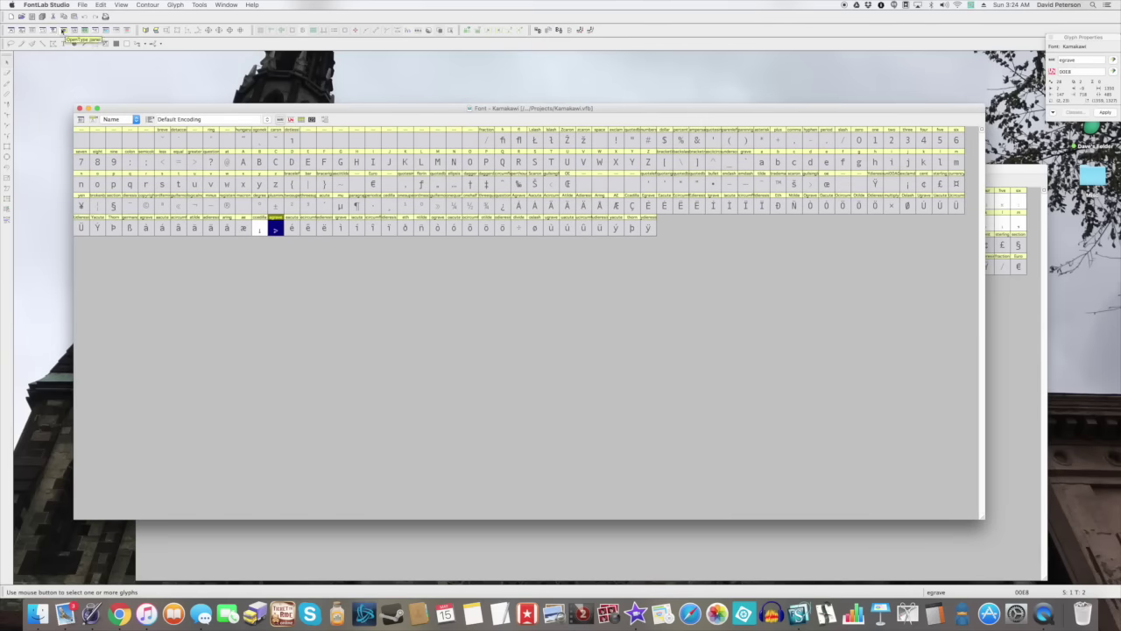
- Review the Kamakawi OpenType code's languagesystem lines and add a new placeholder feature
{"action": "left_click", "coordinate": [62, 30]}
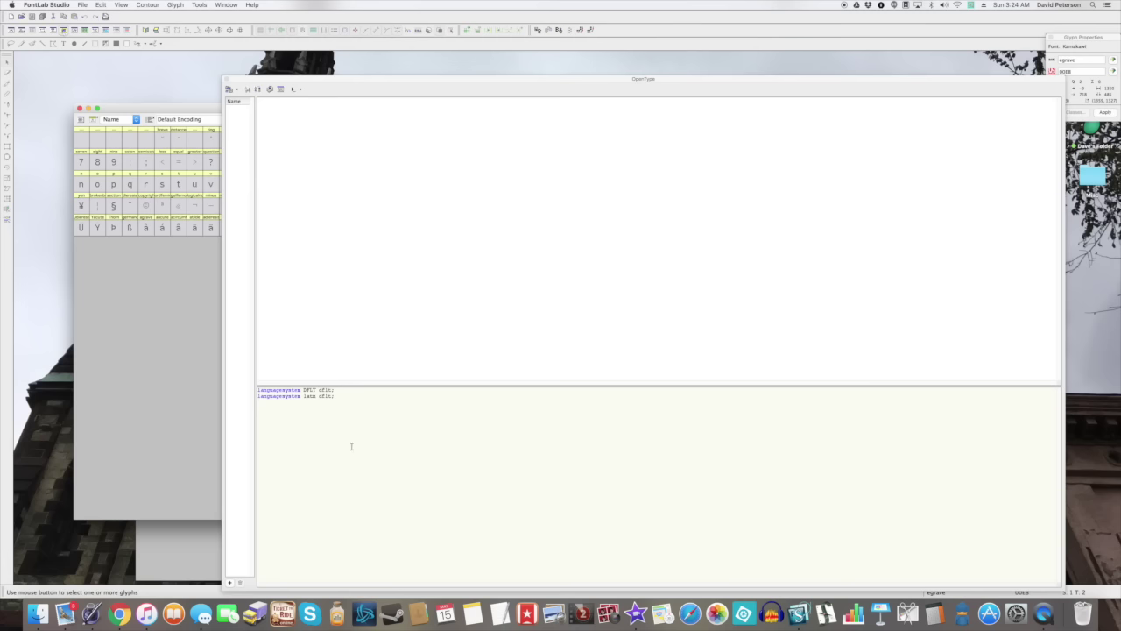
{"action": "left_click_drag", "start_coordinate": [349, 395], "coordinate": [210, 377]}
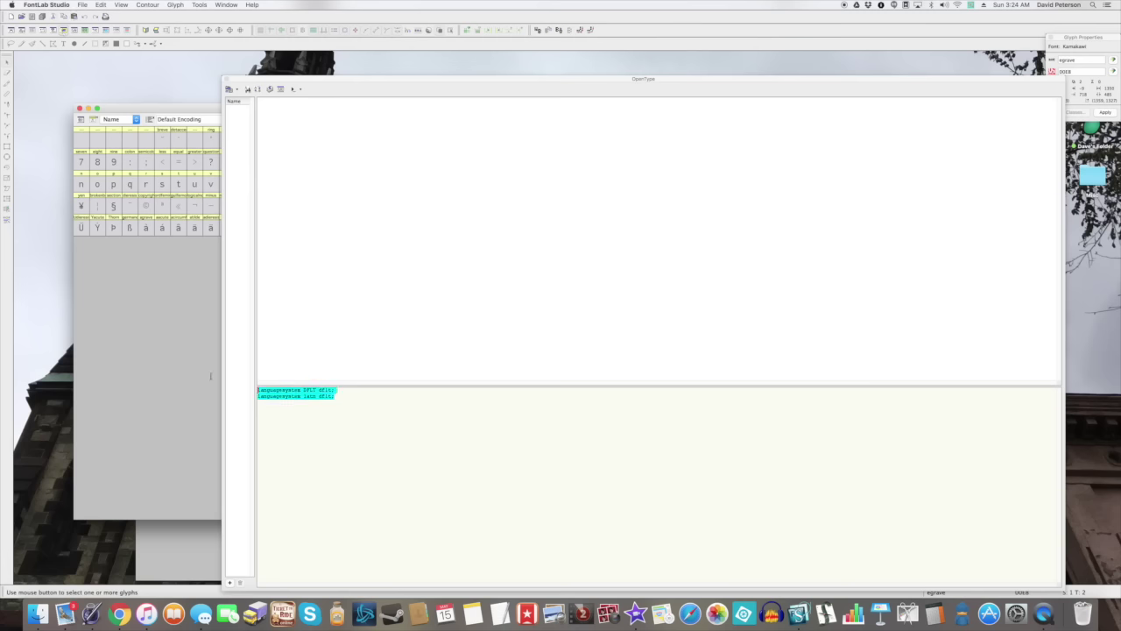
{"action": "left_click", "coordinate": [381, 423]}
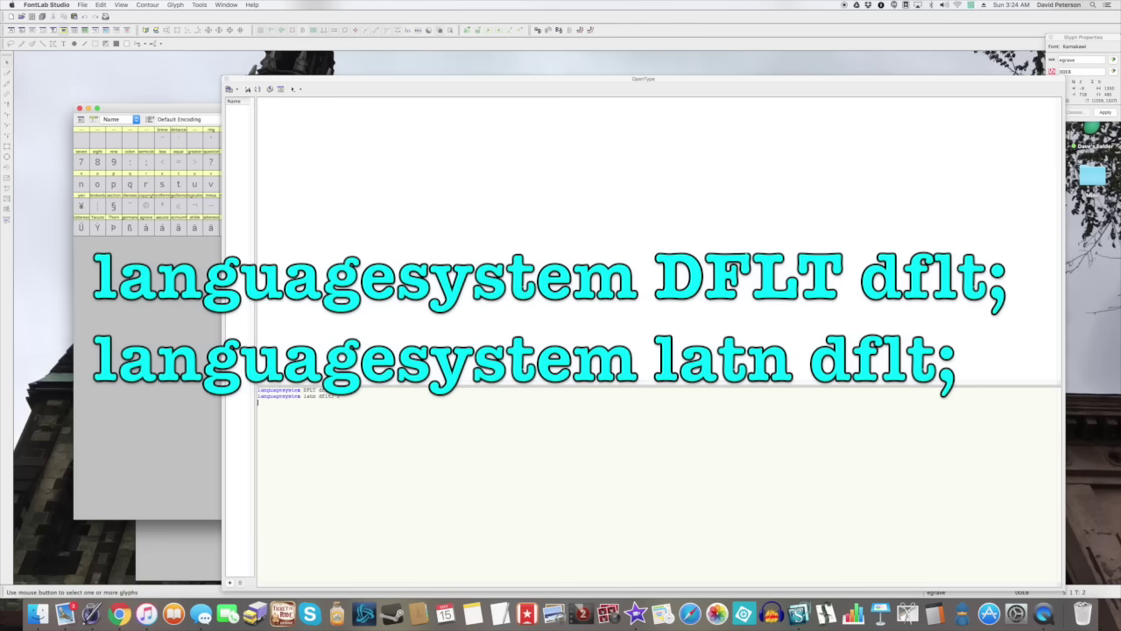
{"action": "double_click", "coordinate": [307, 395]}
{"action": "left_click", "coordinate": [395, 406]}
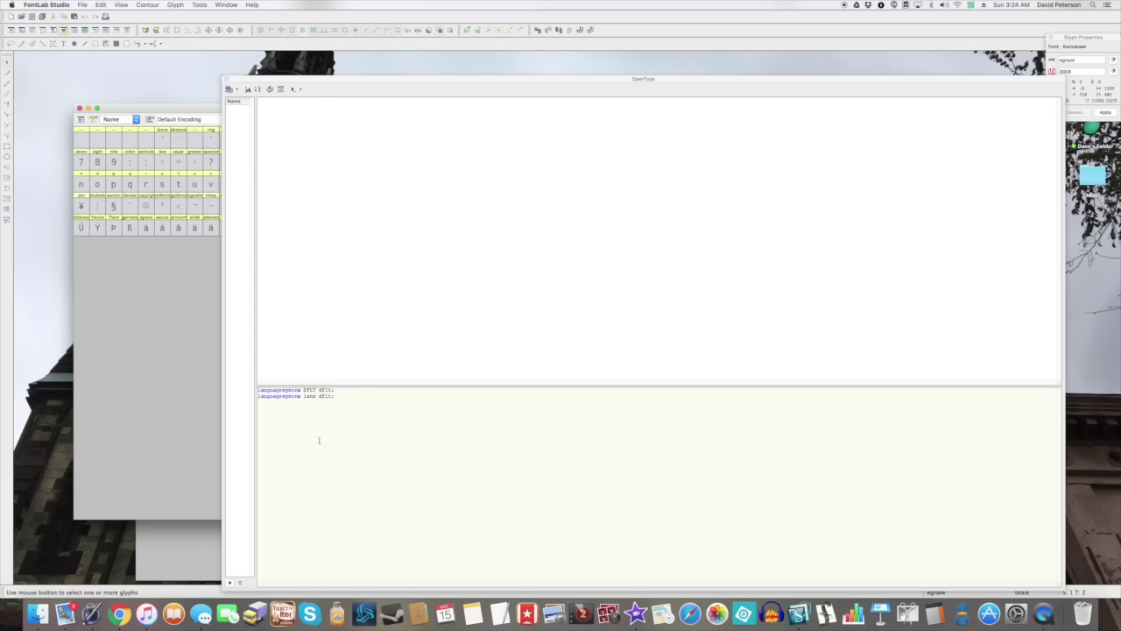
{"action": "left_click", "coordinate": [230, 582]}
- Rename the placeholder feature xxxx to rlig at both ends and test-compile it
{"action": "double_click", "coordinate": [287, 100]}
{"action": "type", "text": "rlig"}
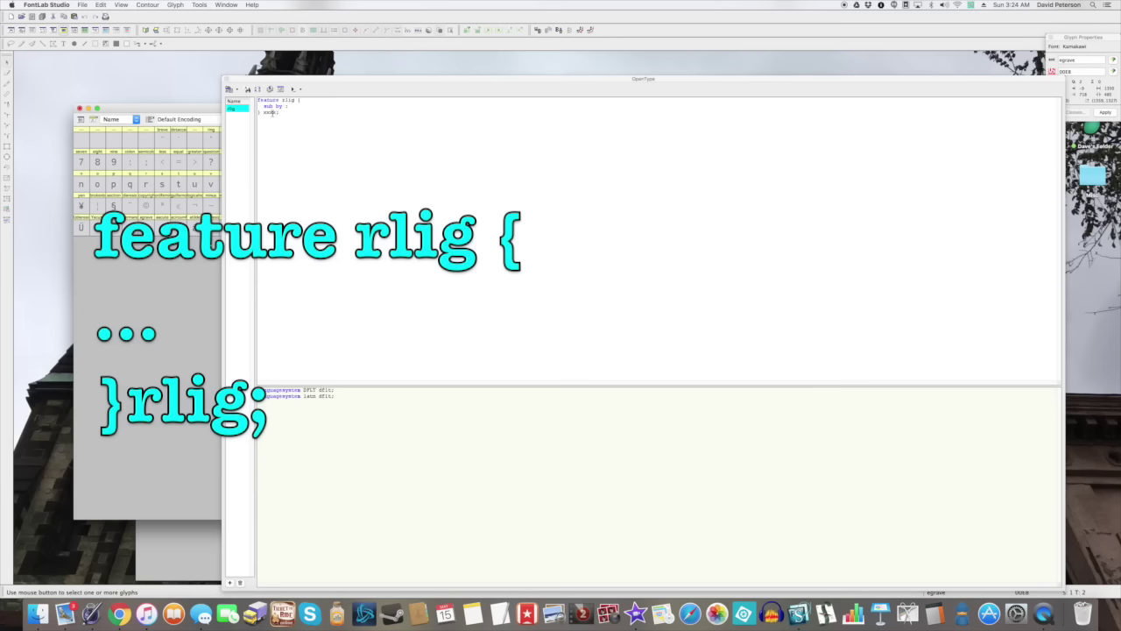
{"action": "double_click", "coordinate": [271, 106]}
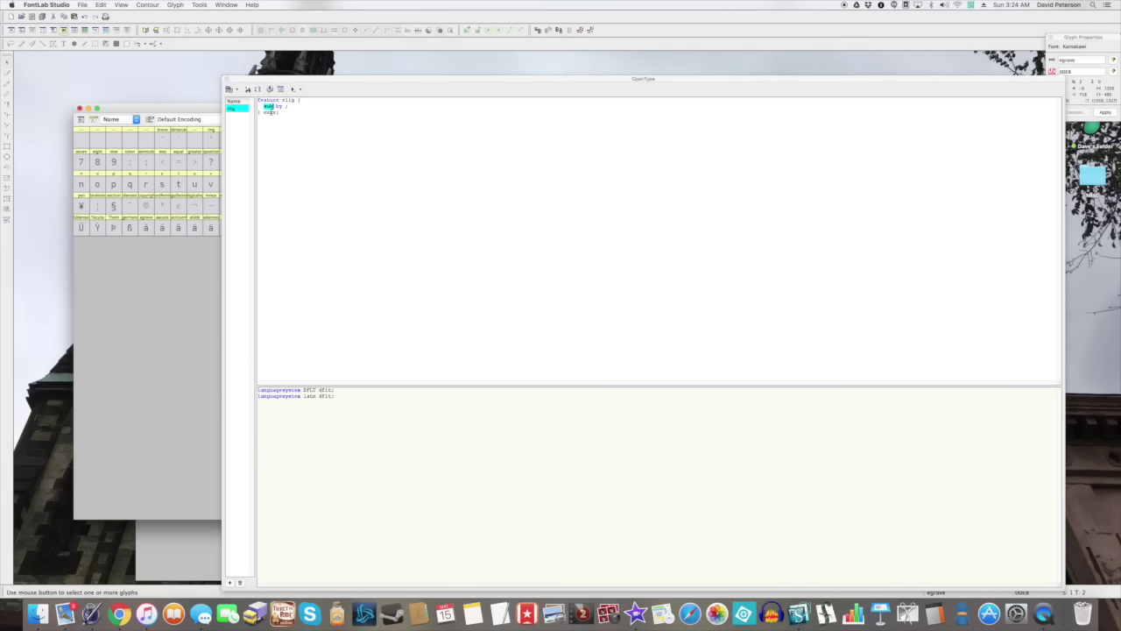
{"action": "double_click", "coordinate": [270, 112]}
{"action": "type", "text": "rlig;"}
{"action": "left_click", "coordinate": [270, 89]}
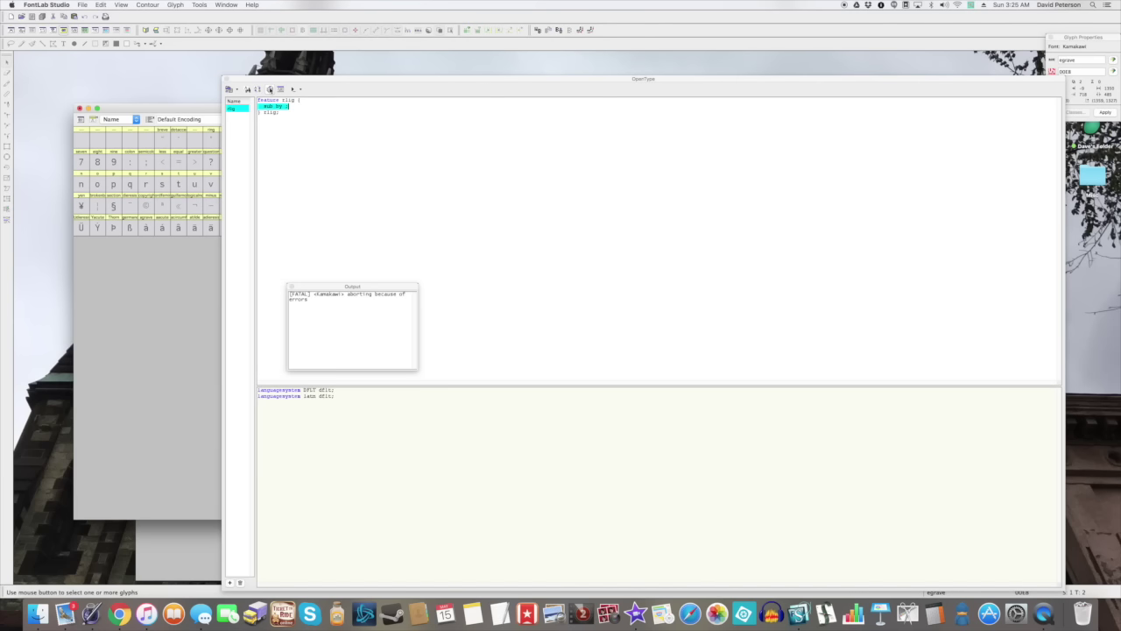
{"action": "left_click", "coordinate": [291, 288]}
{"action": "left_click", "coordinate": [309, 106]}
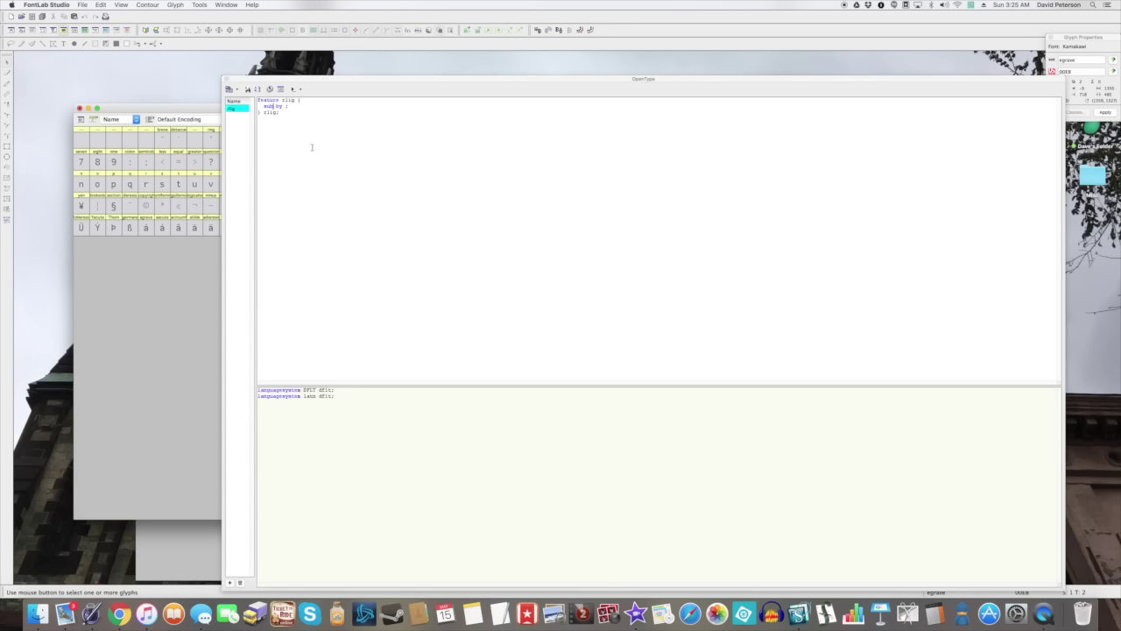
- Write rules 'substitute l a by laksyllable;' and 'substitute l i by liksyllable;', then compile
{"action": "type", "text": "stitute"}
{"action": "type", "text": "l "}
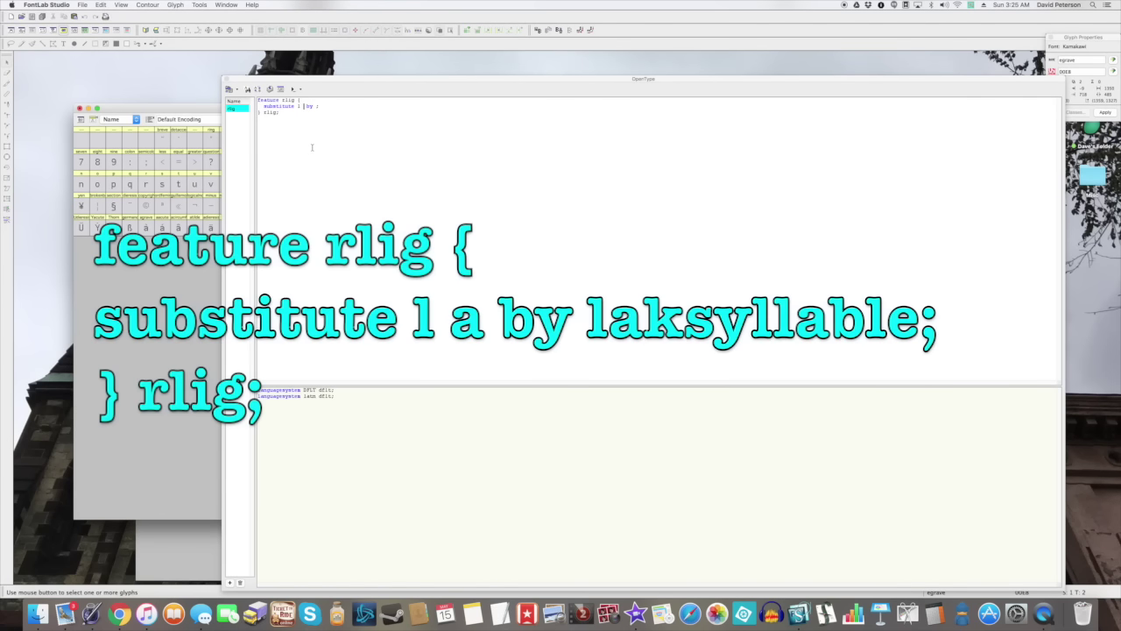
{"action": "type", "text": "a"}
{"action": "key", "text": "Right"}
{"action": "key", "text": "Right"}
{"action": "key", "text": "Right"}
{"action": "type", "text": "laksyllable"}
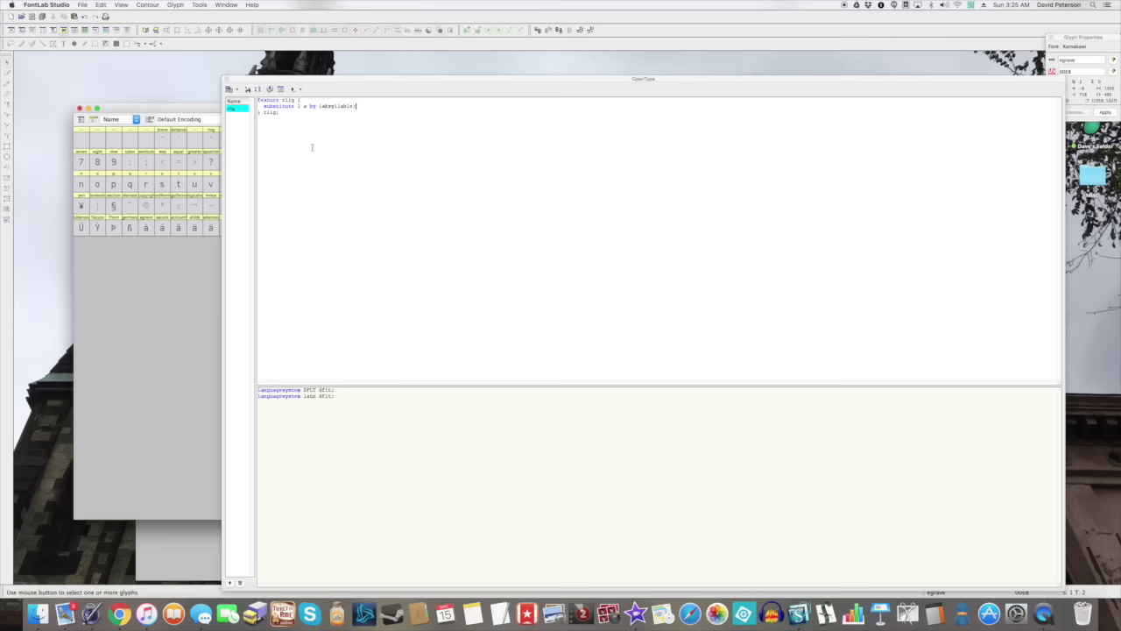
{"action": "key", "text": "Return"}
{"action": "type", "text": "su"}
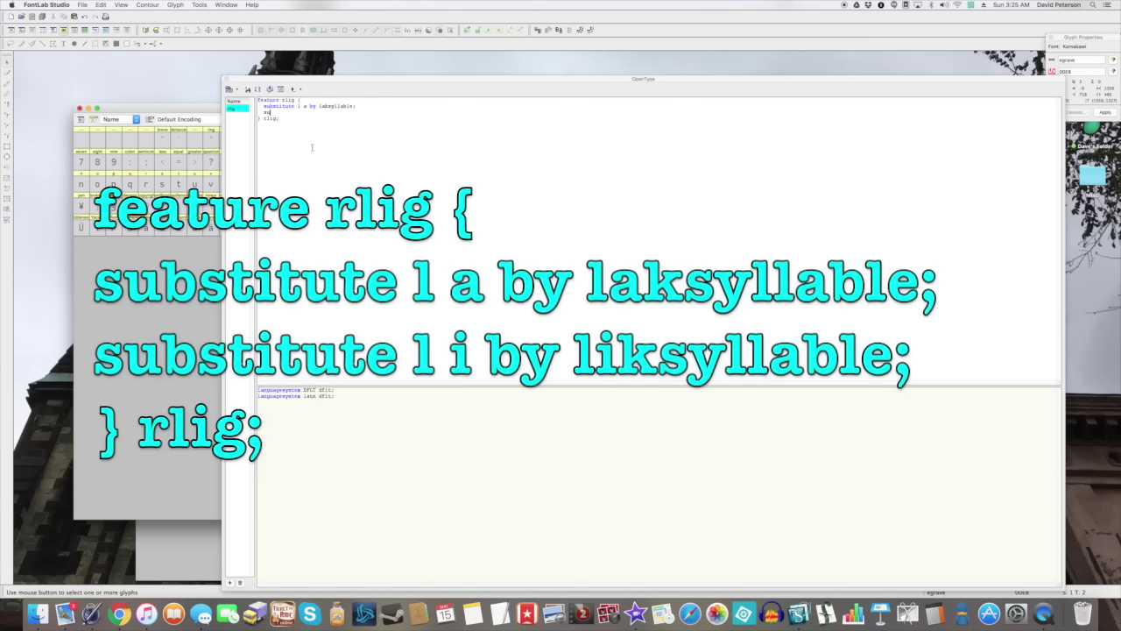
{"action": "type", "text": "bstitute l i by liksyllable;"}
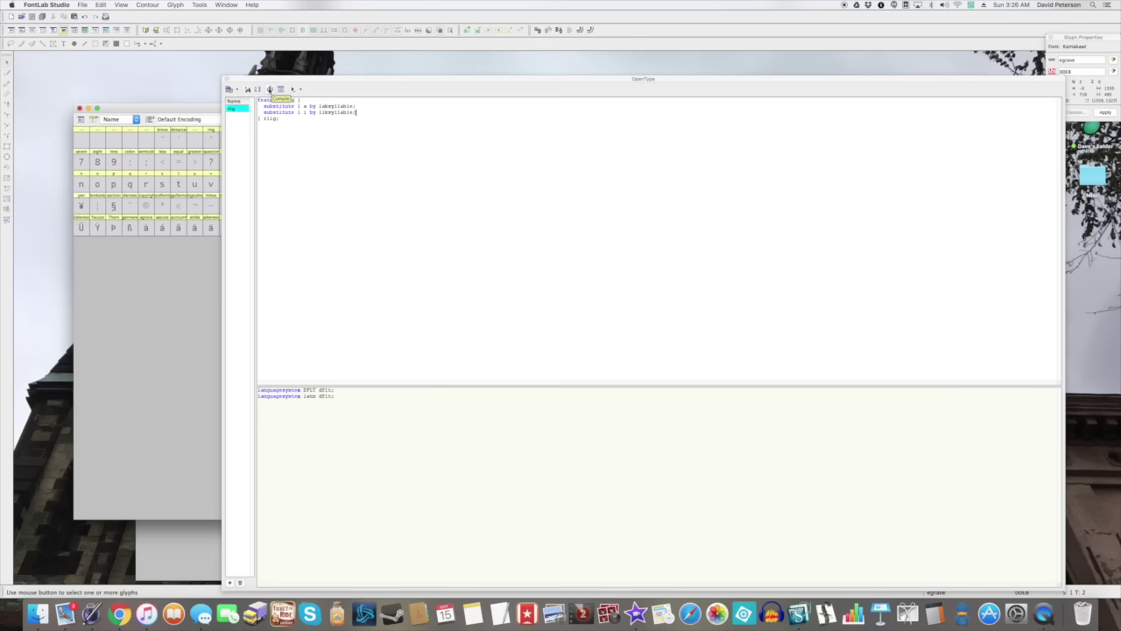
{"action": "left_click", "coordinate": [270, 90]}
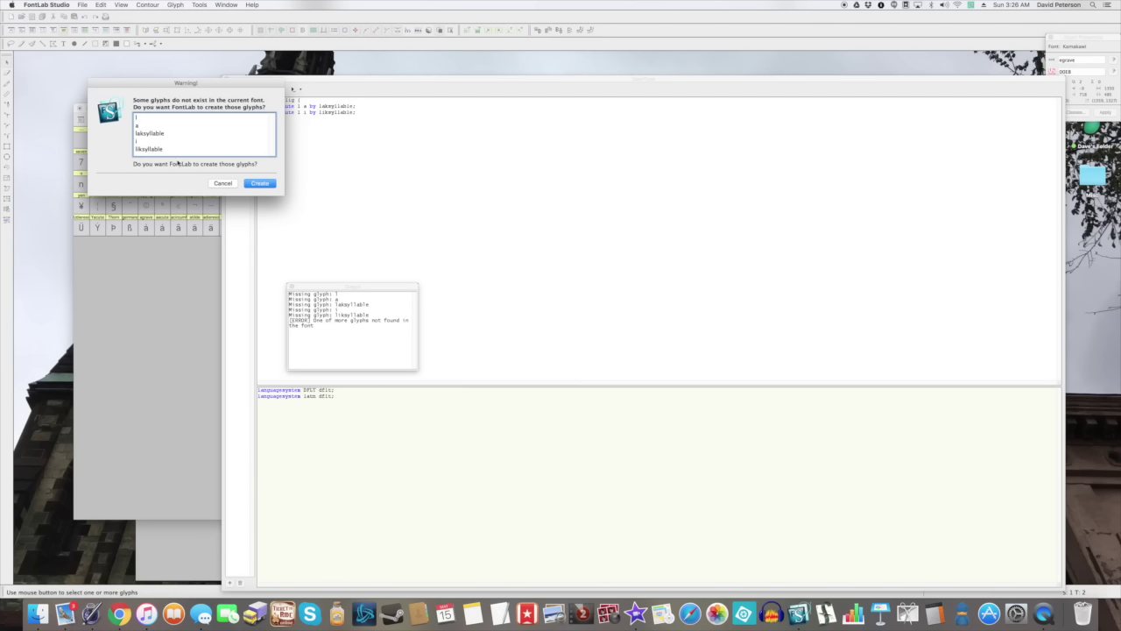
- Create the missing laksyllable and liksyllable glyphs and close the OpenType panel
{"action": "left_click", "coordinate": [260, 183]}
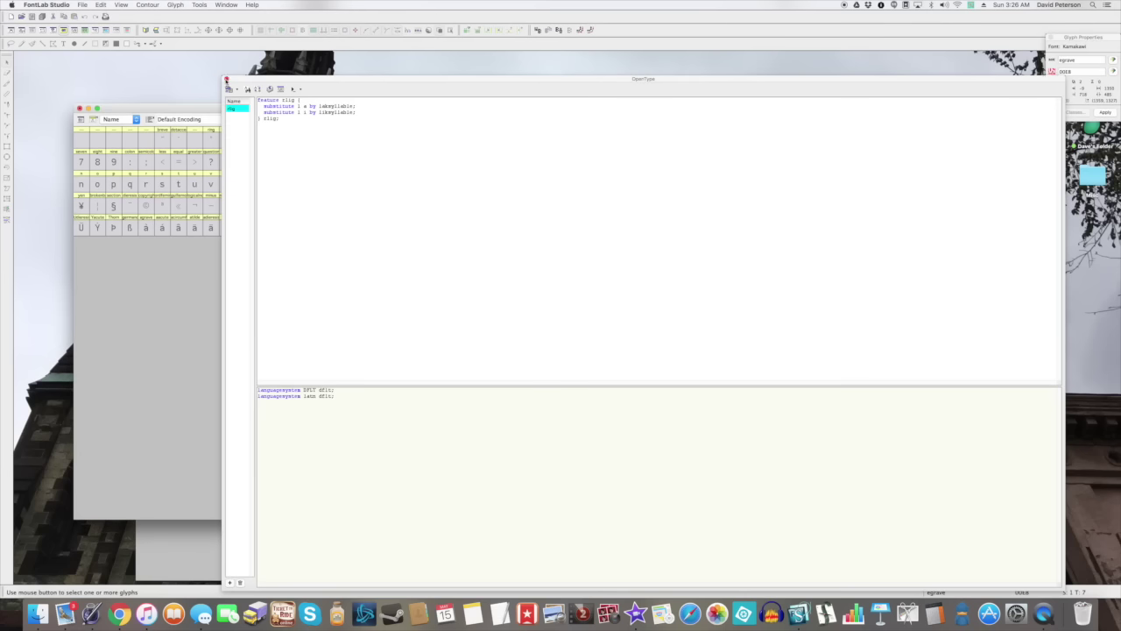
{"action": "left_click", "coordinate": [226, 79]}
{"action": "left_click", "coordinate": [391, 206]}
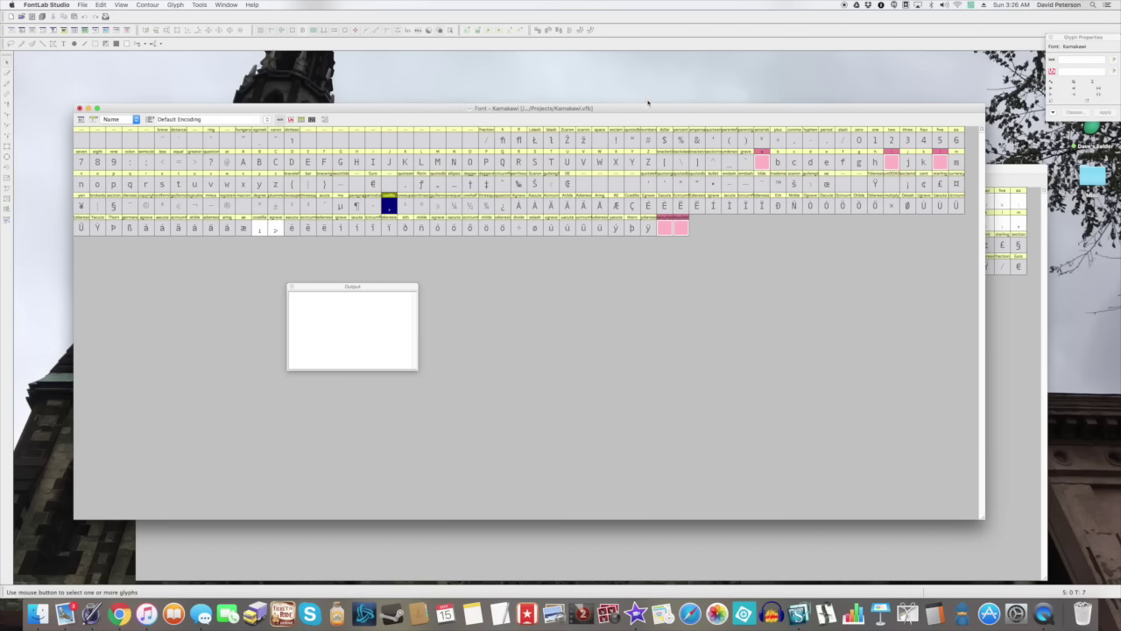
- Resize the Kamakawi font window, close the output log, and inspect the egrave outline
{"action": "left_click_drag", "start_coordinate": [648, 103], "coordinate": [523, 89]}
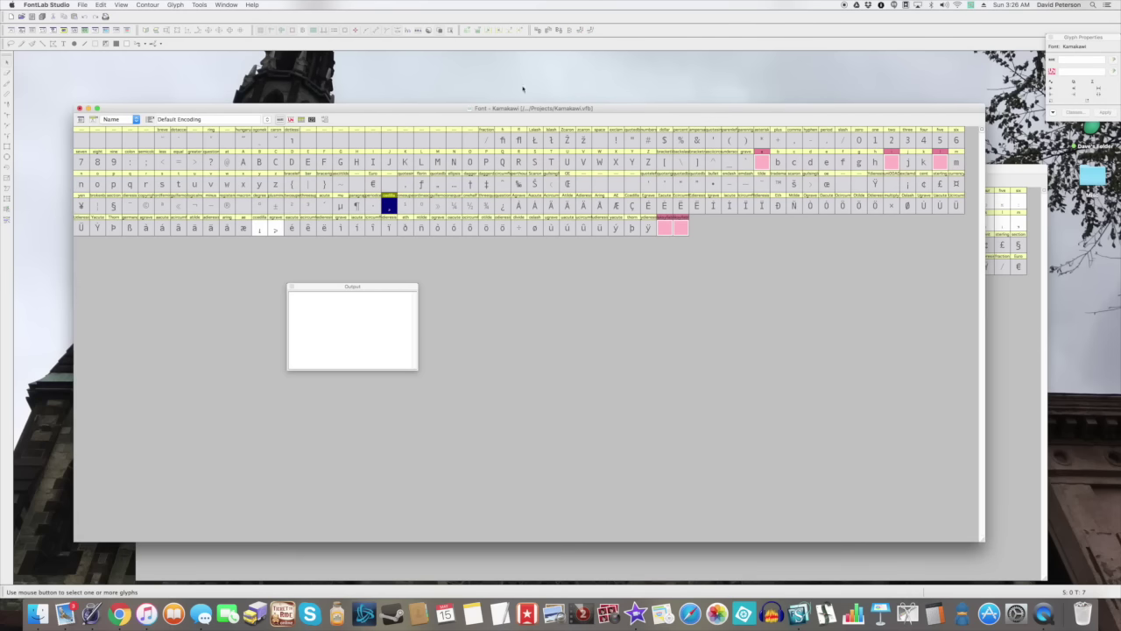
{"action": "left_click_drag", "start_coordinate": [977, 545], "coordinate": [676, 473]}
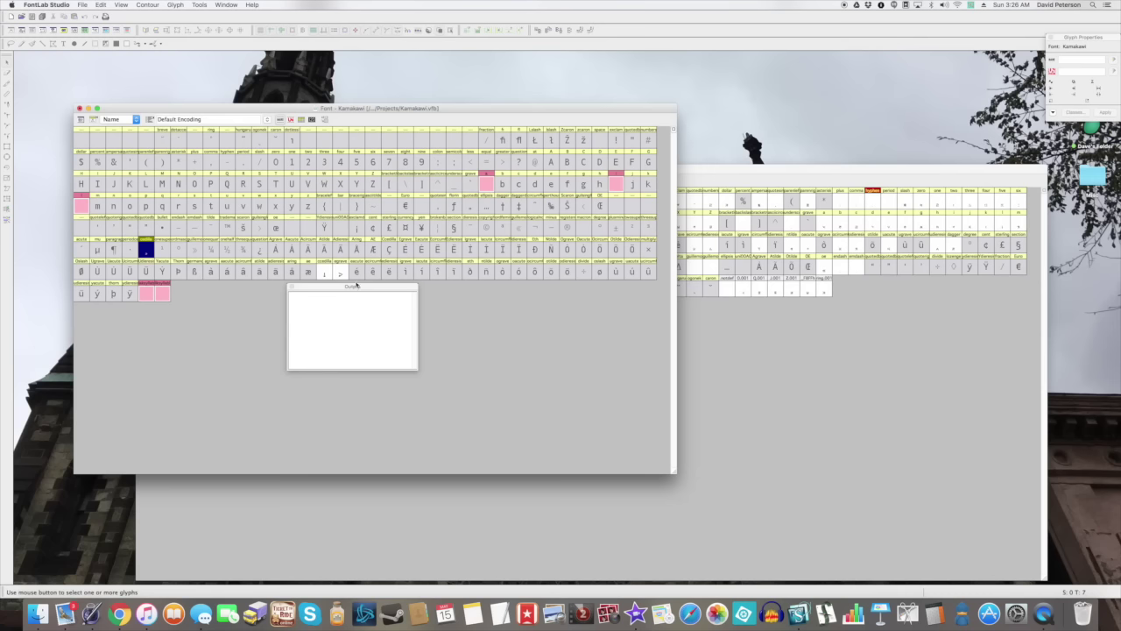
{"action": "left_click", "coordinate": [292, 286]}
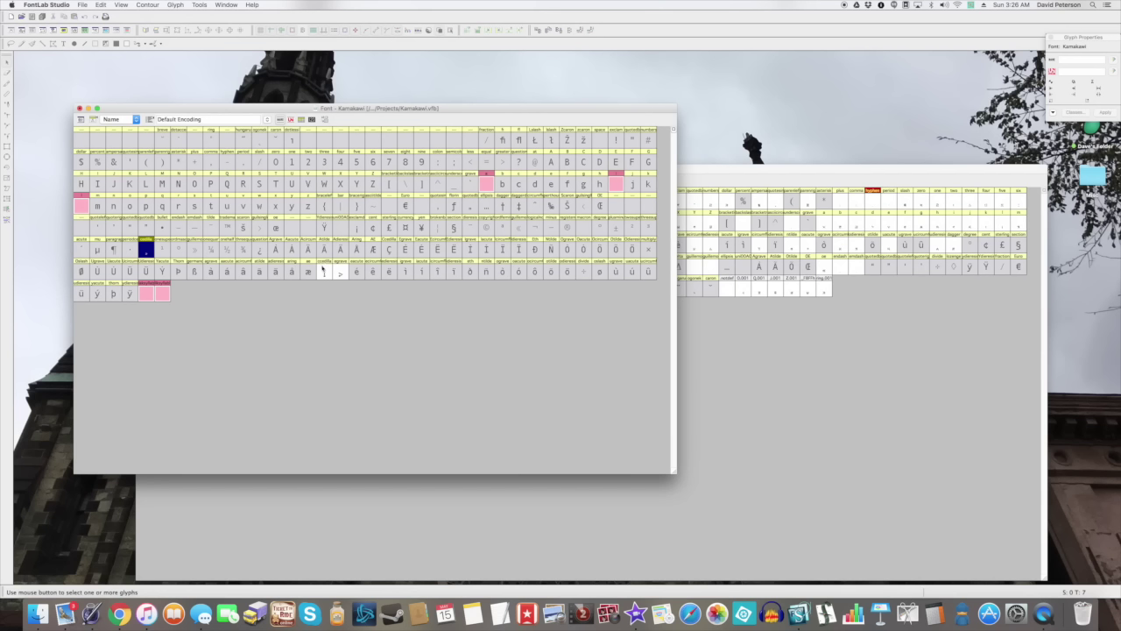
{"action": "left_click", "coordinate": [323, 273]}
{"action": "left_click", "coordinate": [341, 272]}
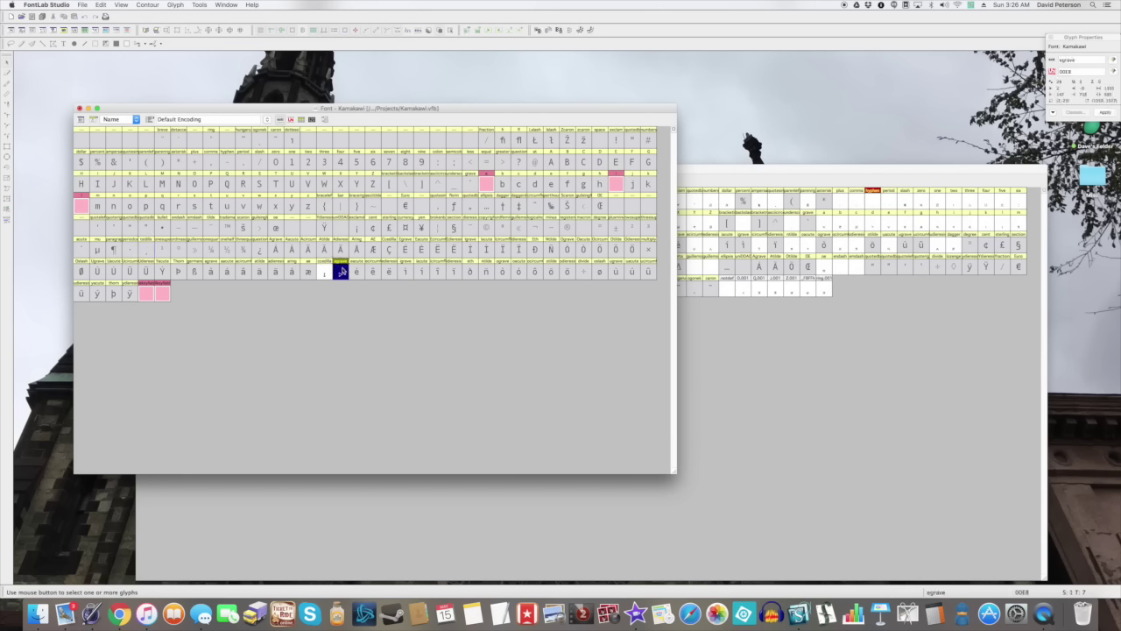
{"action": "double_click", "coordinate": [341, 273]}
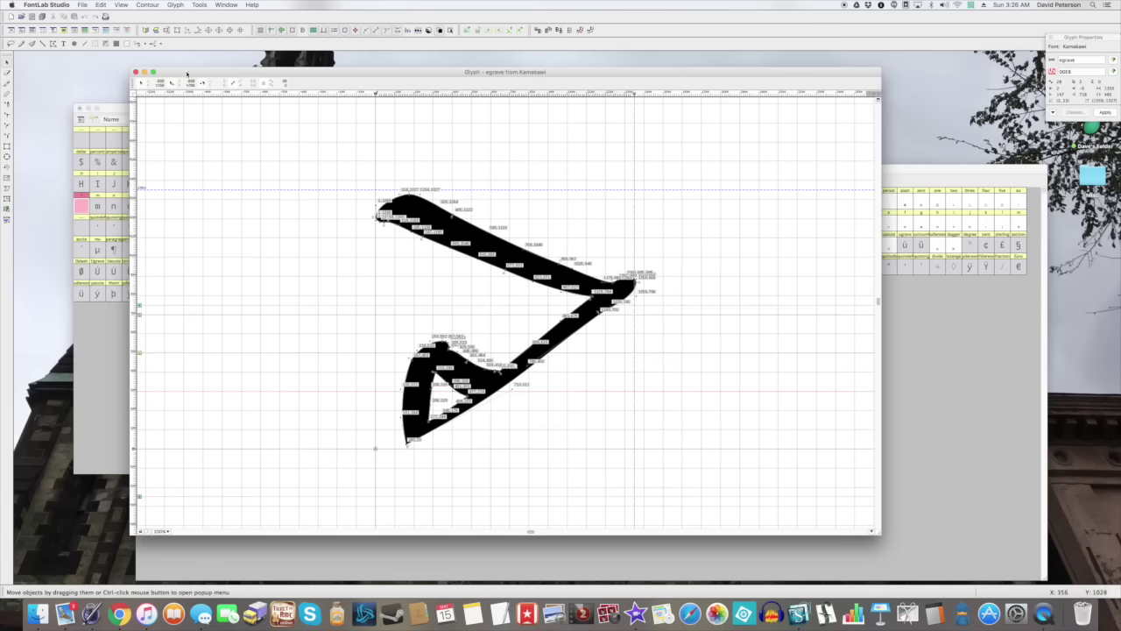
{"action": "left_click", "coordinate": [135, 72]}
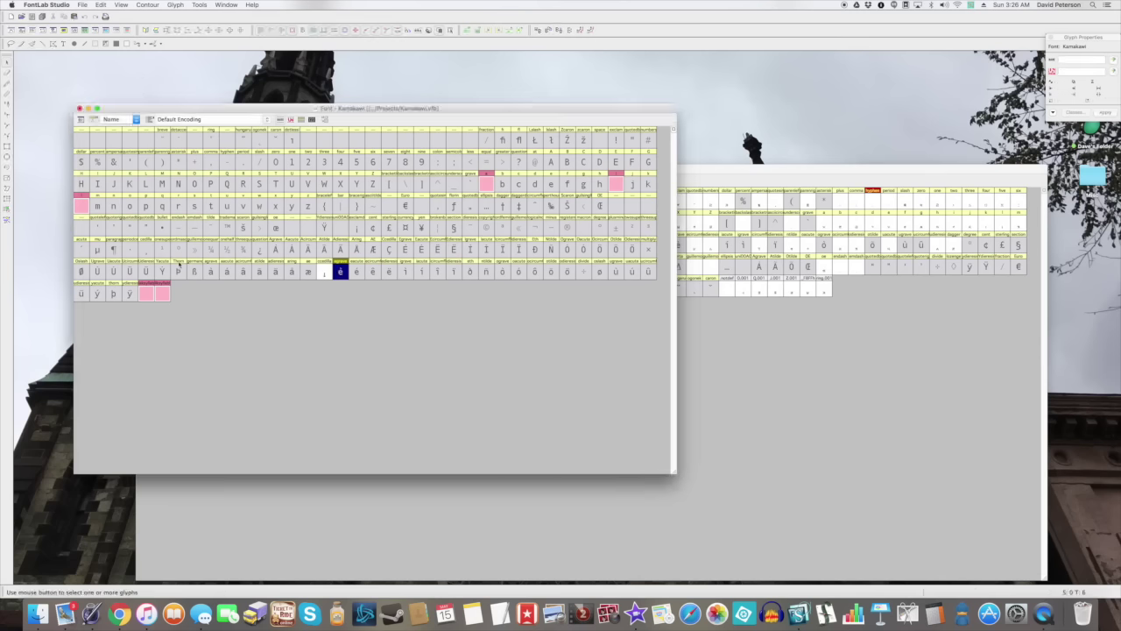
- Drop egrave into liksyllable and another glyph into laksyllable, replacing both without keeping old copies
{"action": "left_click_drag", "start_coordinate": [172, 276], "coordinate": [163, 294]}
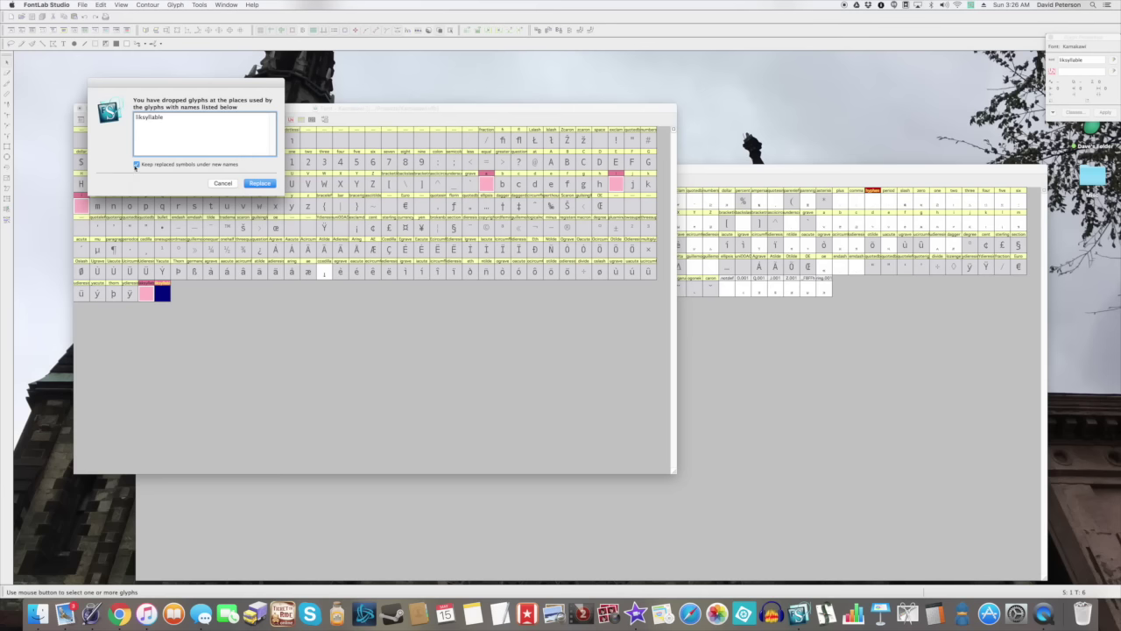
{"action": "left_click", "coordinate": [137, 164]}
{"action": "left_click", "coordinate": [268, 184]}
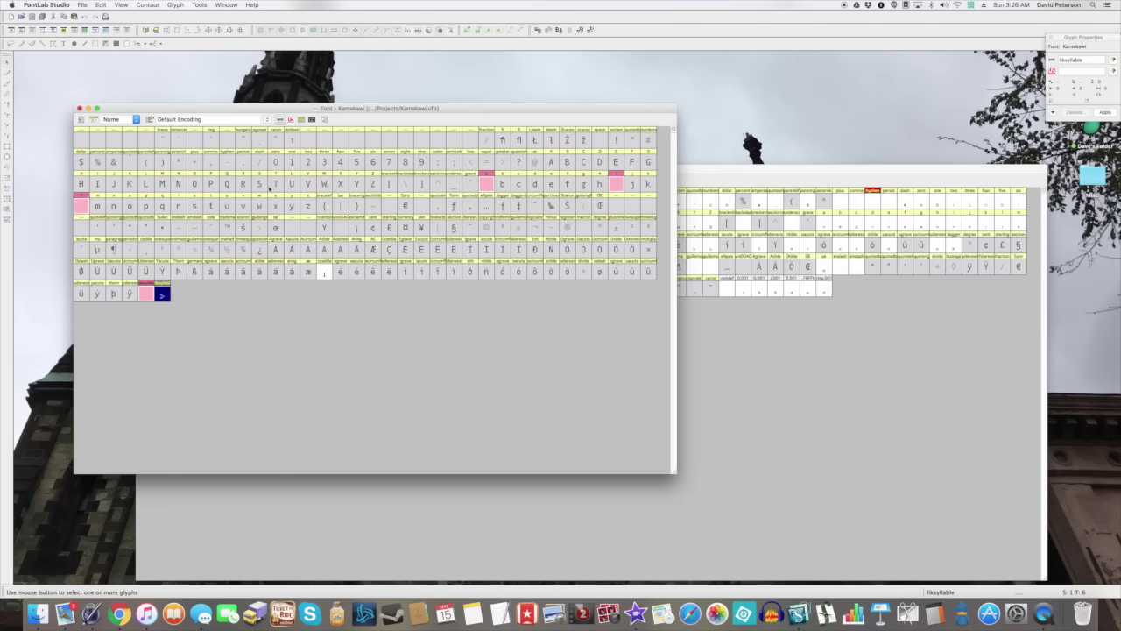
{"action": "left_click", "coordinate": [162, 249]}
{"action": "left_click", "coordinate": [324, 268]}
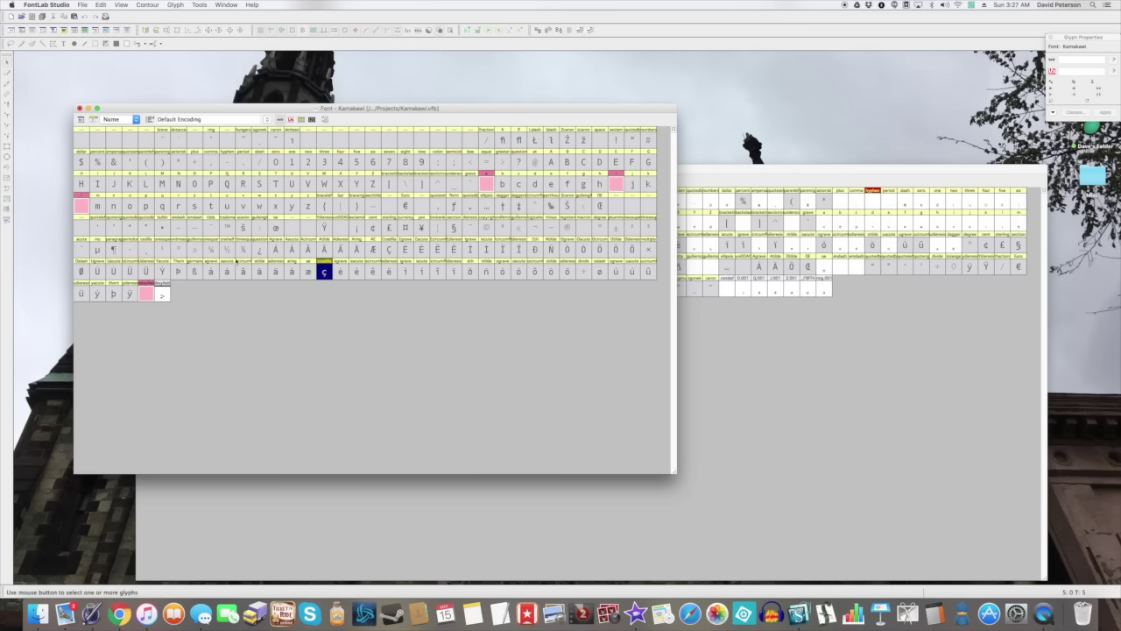
{"action": "left_click_drag", "start_coordinate": [147, 296], "coordinate": [174, 182]}
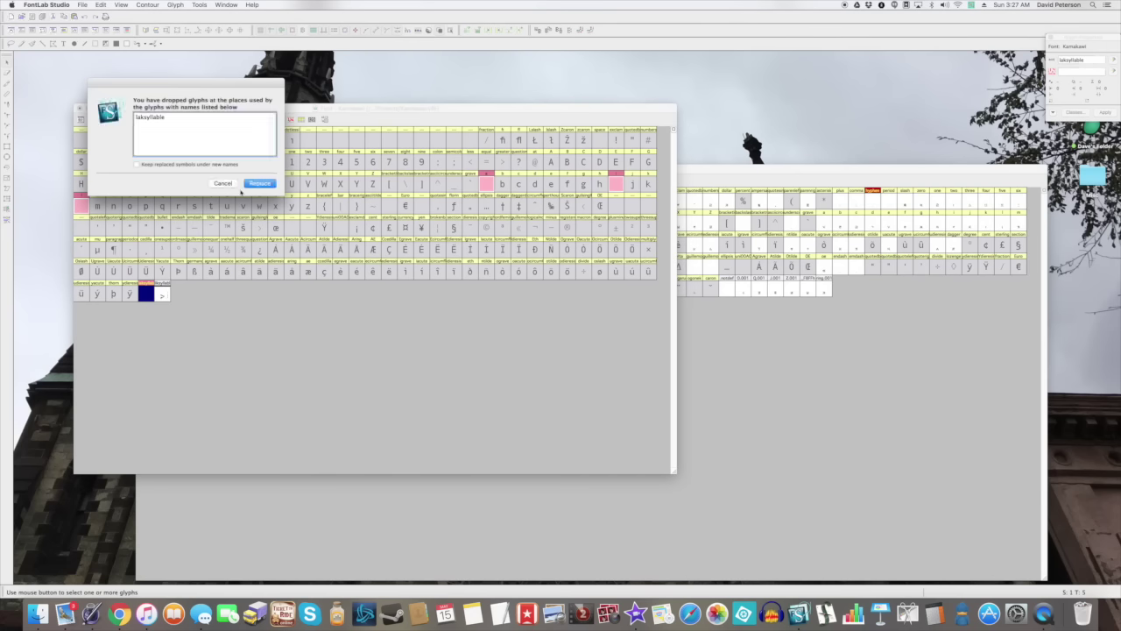
{"action": "left_click", "coordinate": [261, 184]}
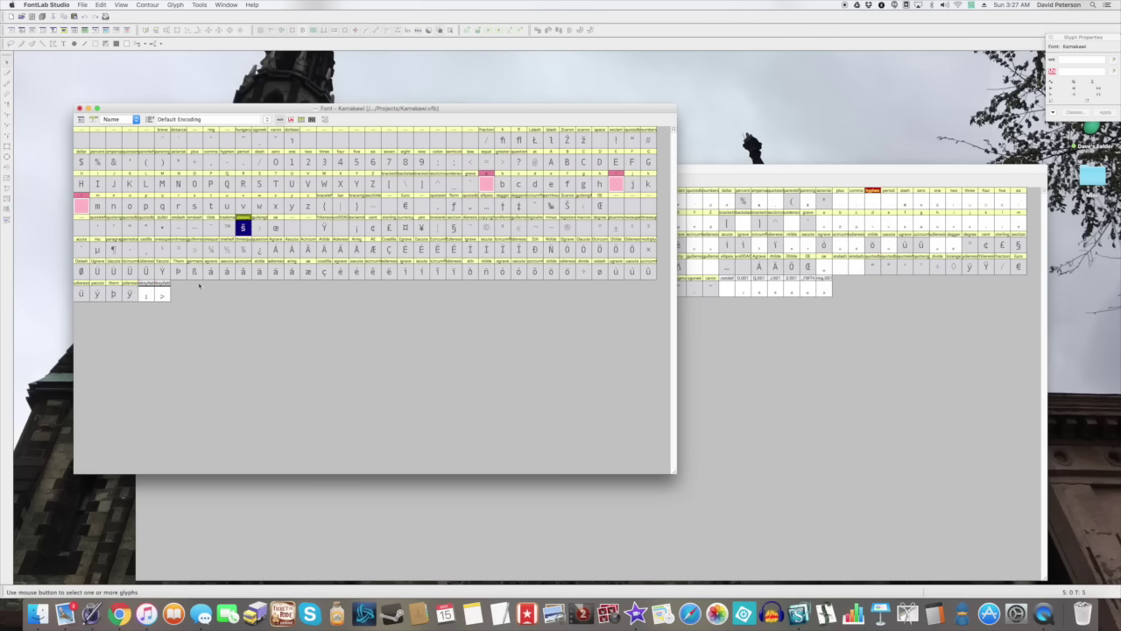
{"action": "left_click", "coordinate": [161, 295]}
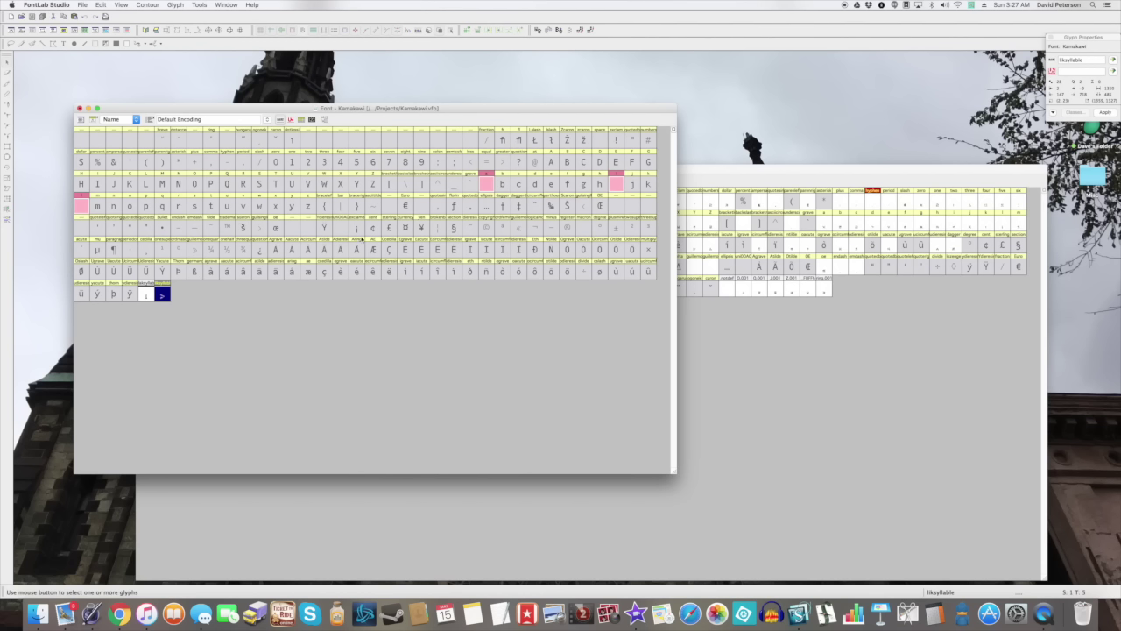
- Select the a and Ÿ cells in the Kamakawi grid, then show the recent fonts list
{"action": "left_click", "coordinate": [487, 183]}
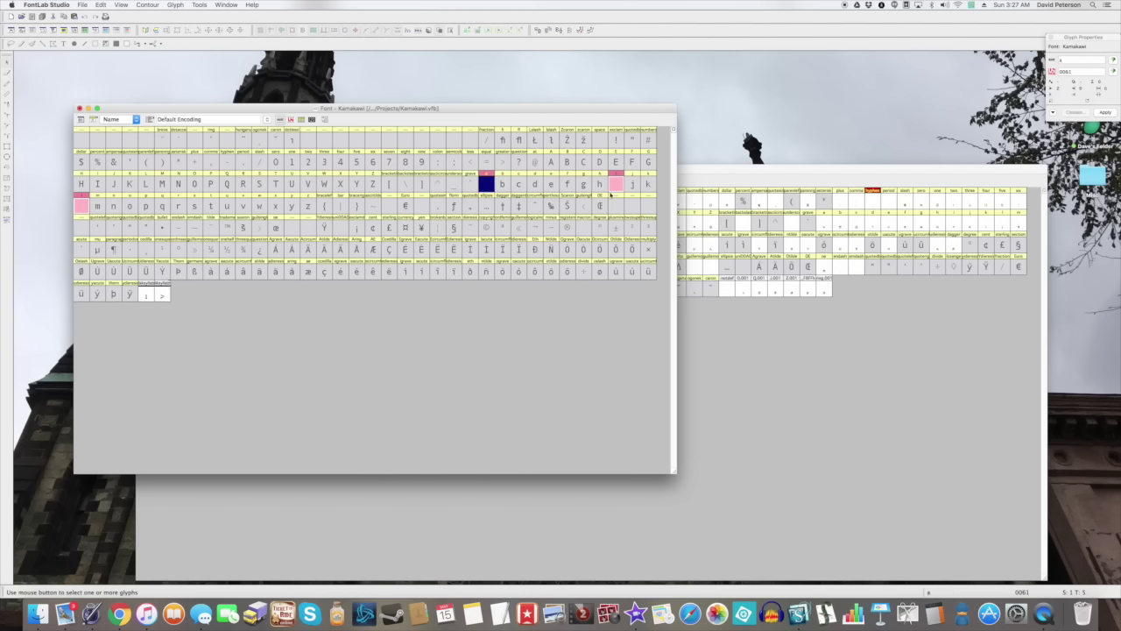
{"action": "left_click", "coordinate": [613, 184]}
{"action": "left_click", "coordinate": [80, 206]}
{"action": "left_click", "coordinate": [324, 227]}
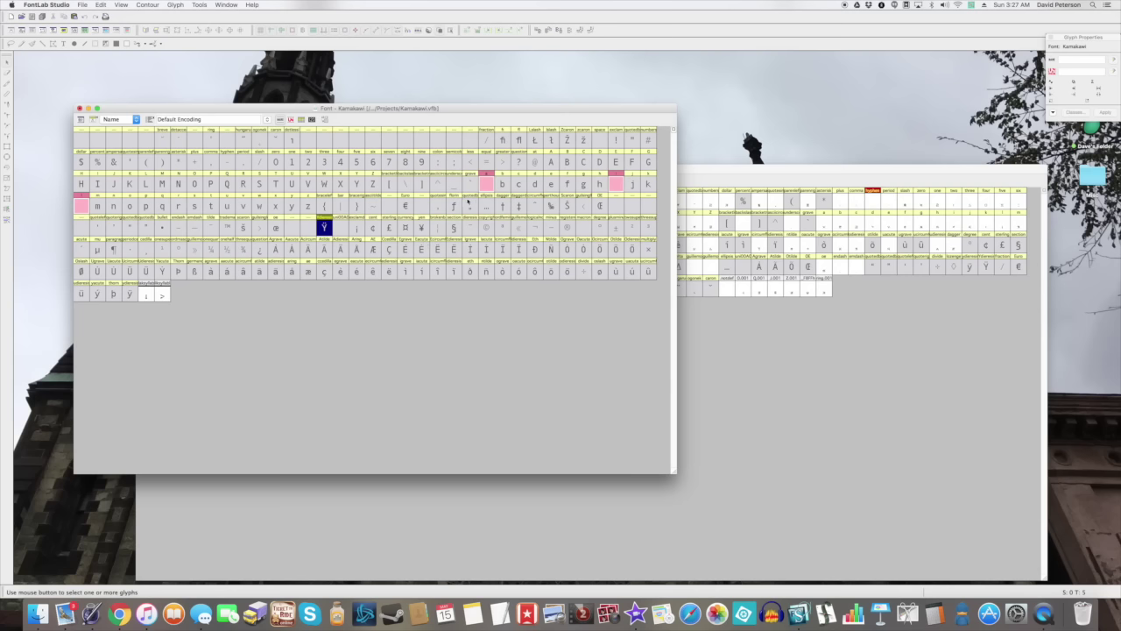
{"action": "left_click", "coordinate": [101, 4]}
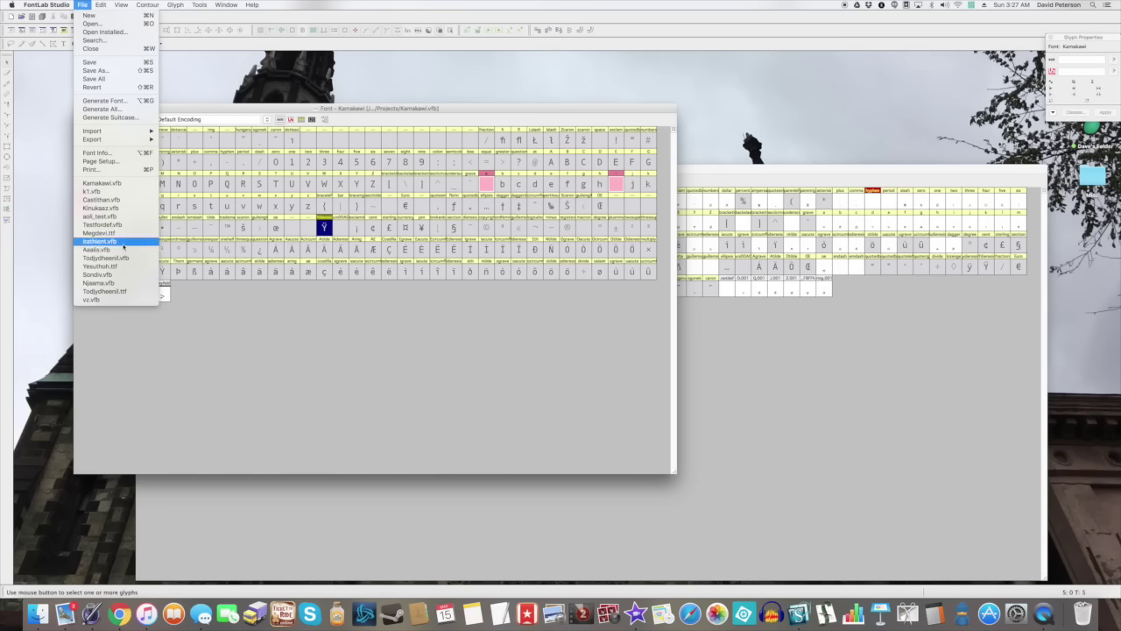
- Open Castithan.vfb and paste one of its glyphs into Kamakawi's a slot, replacing it
{"action": "left_click", "coordinate": [444, 203]}
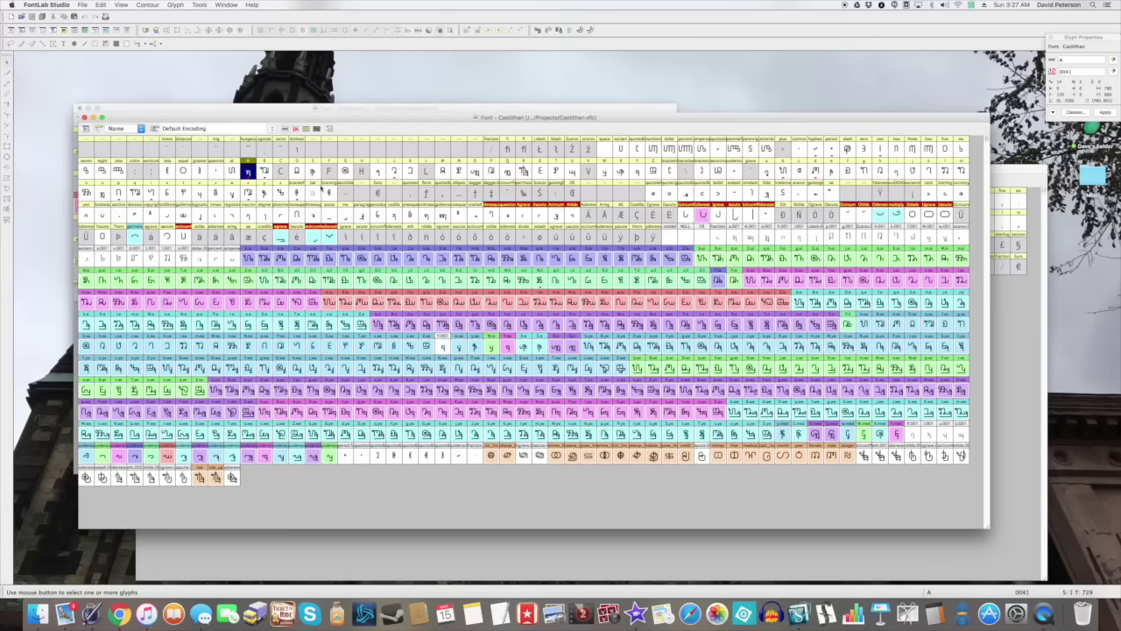
{"action": "left_click_drag", "start_coordinate": [354, 119], "coordinate": [409, 111]}
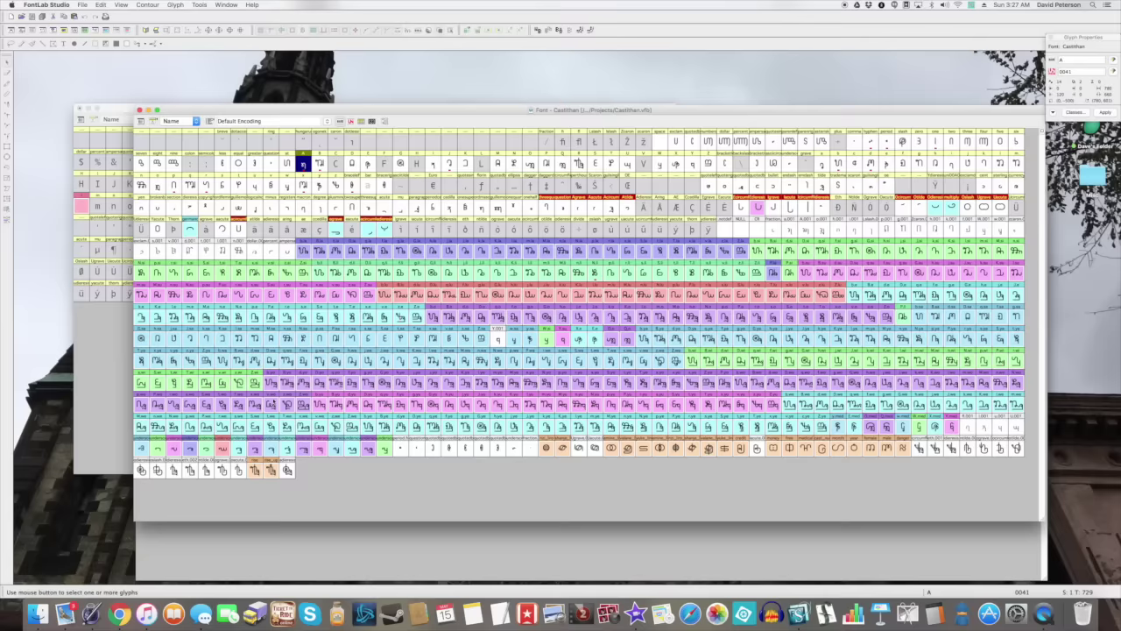
{"action": "left_click", "coordinate": [241, 385]}
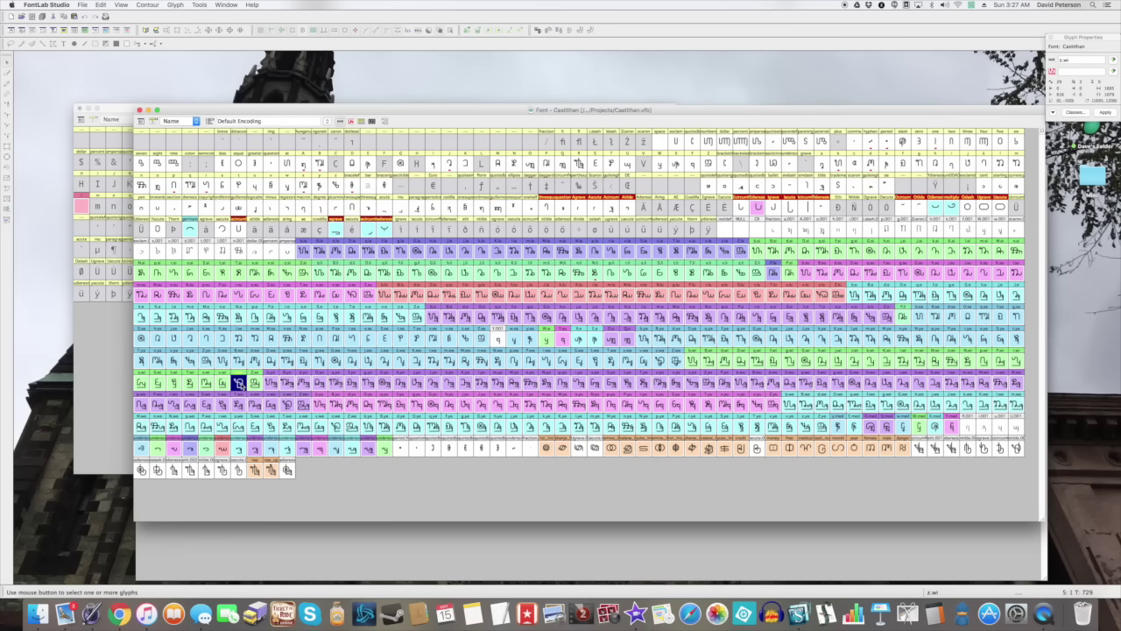
{"action": "key", "text": "super+grave"}
{"action": "left_click", "coordinate": [487, 181]}
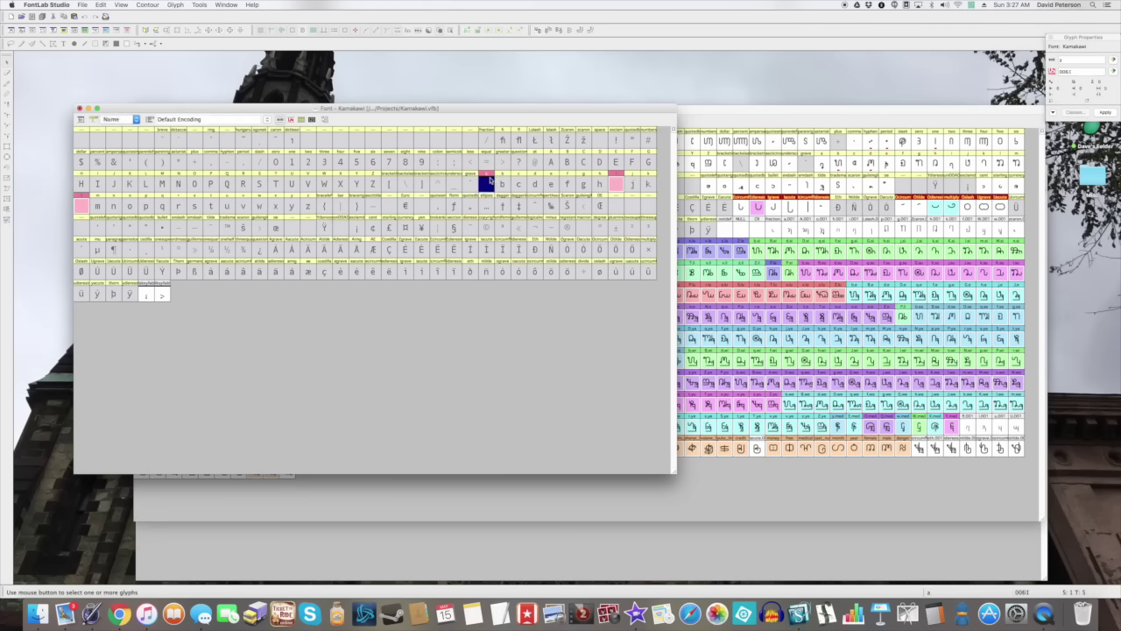
{"action": "key", "text": "super+v"}
{"action": "key", "text": "Return"}
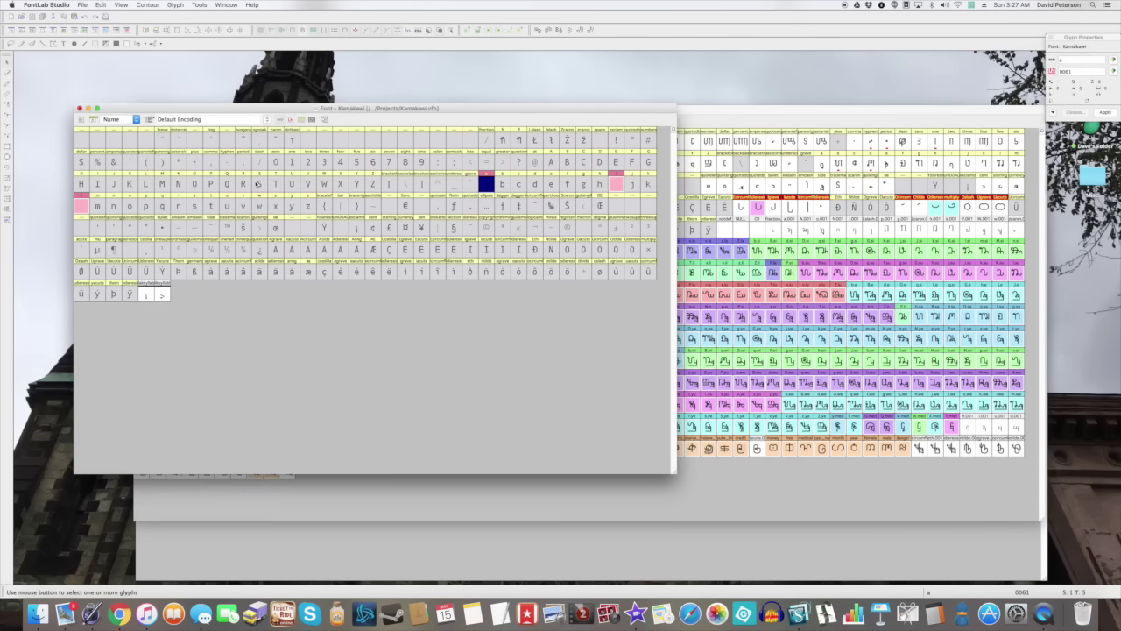
- Paste two more Castithan syllable glyphs into Kamakawi slots, replacing the existing glyphs
{"action": "key", "text": "super+grave"}
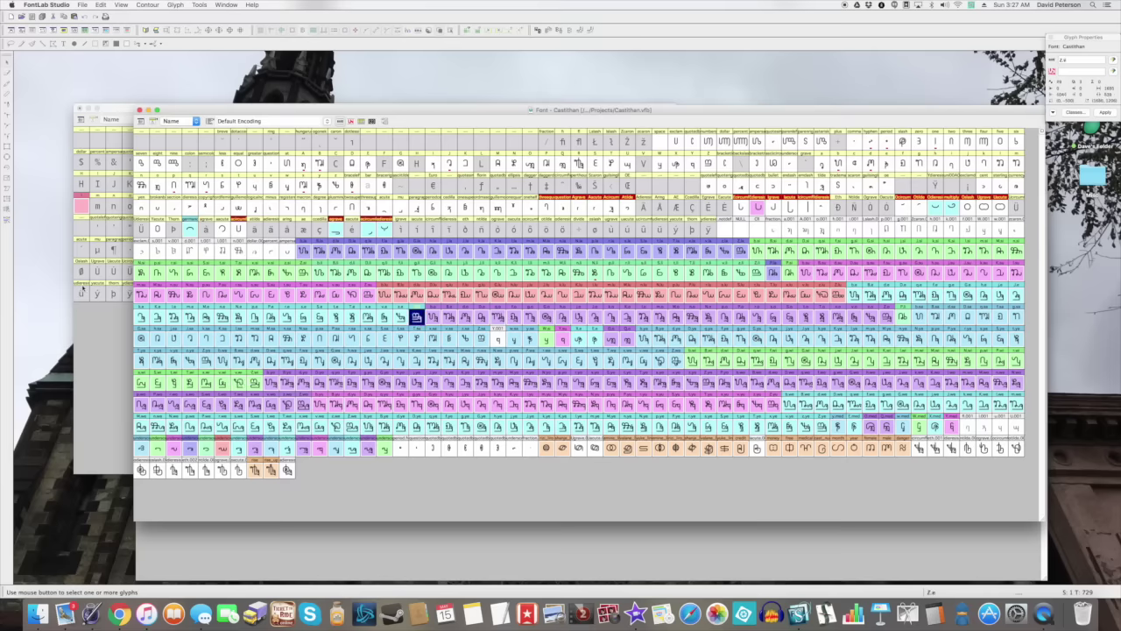
{"action": "key", "text": "super+grave"}
{"action": "left_click", "coordinate": [612, 182]}
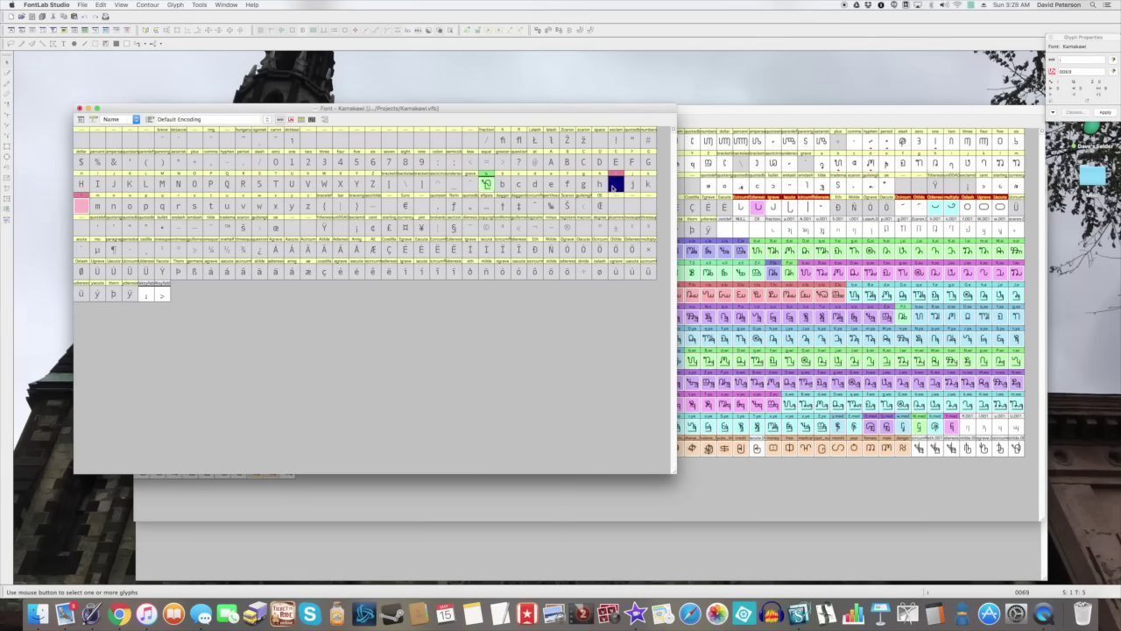
{"action": "key", "text": "super+v"}
{"action": "left_click", "coordinate": [259, 182]}
{"action": "key", "text": "super+grave"}
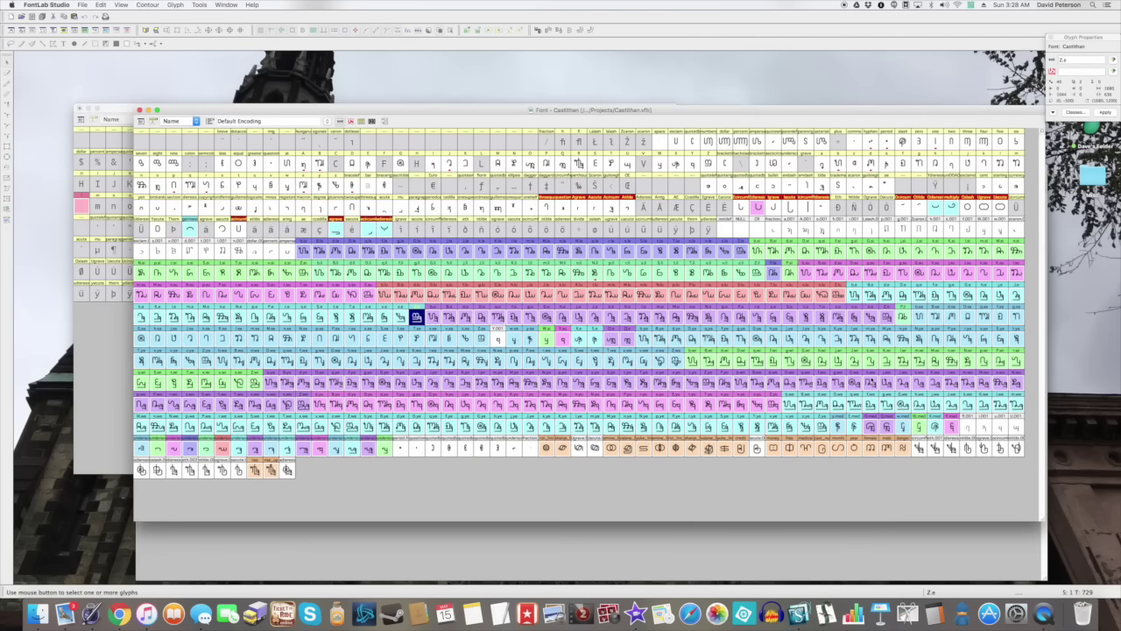
{"action": "left_click", "coordinate": [709, 447]}
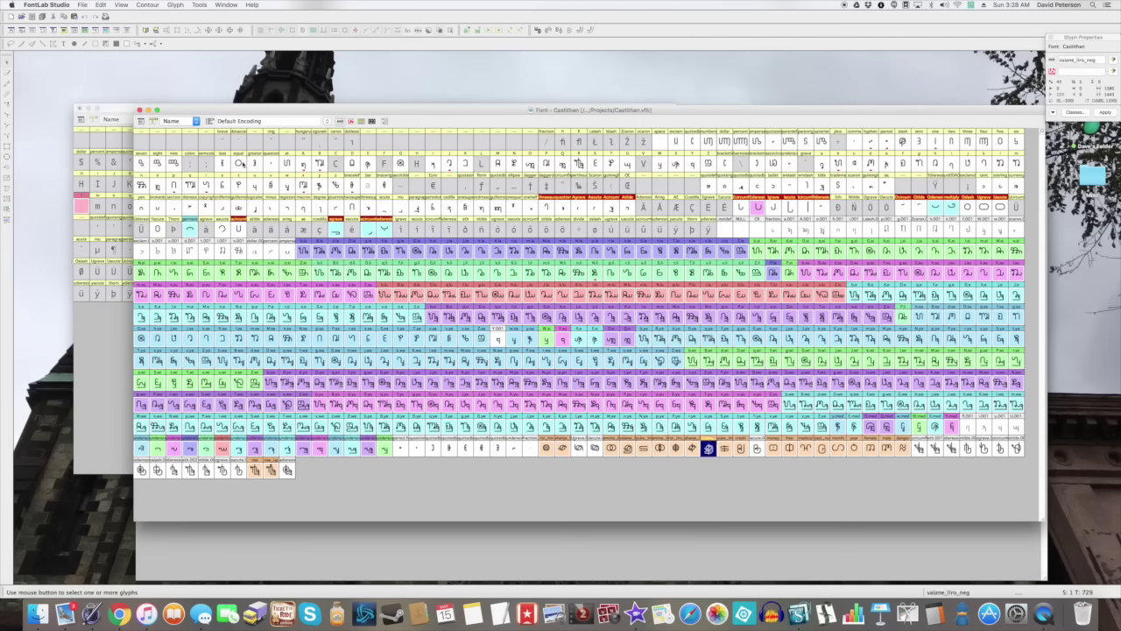
{"action": "key", "text": "super+grave"}
{"action": "left_click", "coordinate": [81, 205]}
{"action": "key", "text": "super+v"}
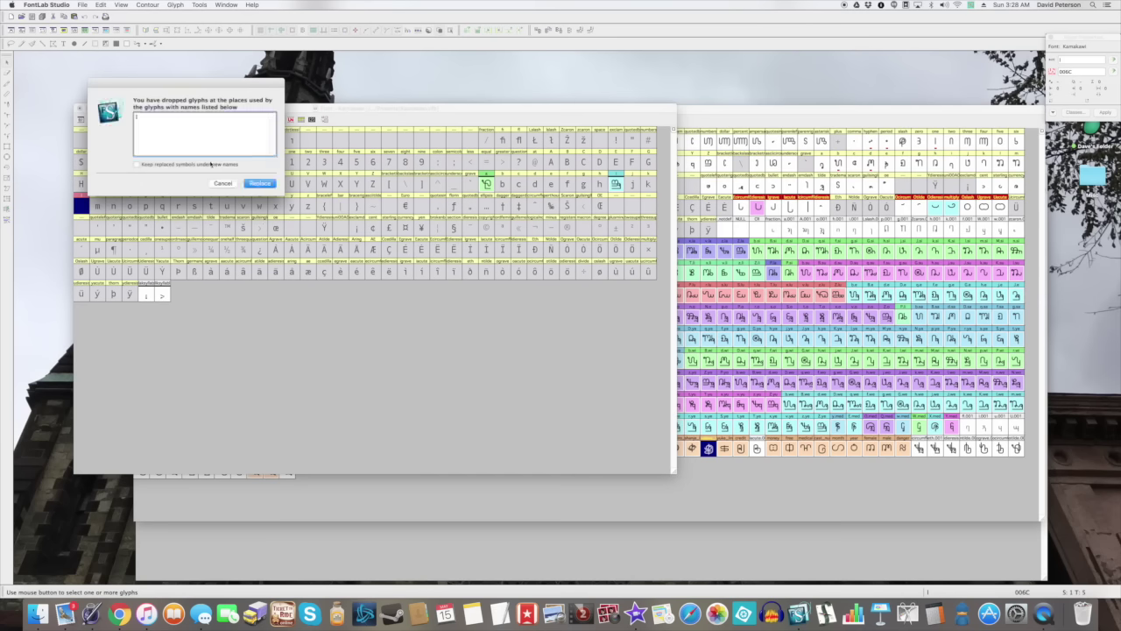
{"action": "left_click", "coordinate": [260, 183]}
{"action": "left_click", "coordinate": [291, 206]}
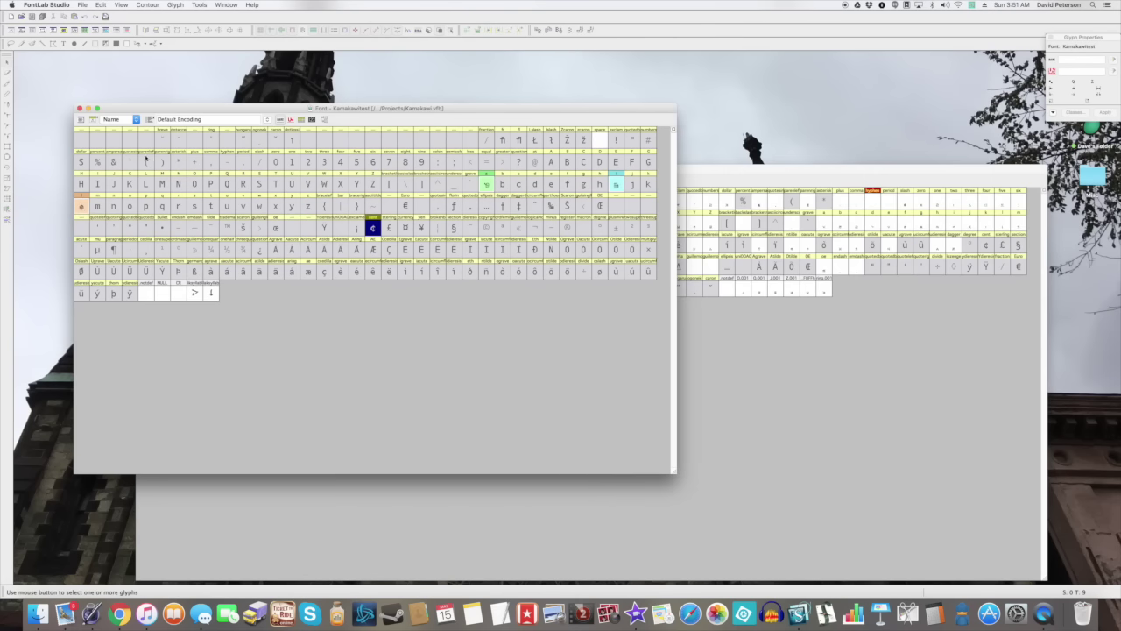
- Review the rlig and liga substitution code in the OpenType panel
{"action": "left_click", "coordinate": [64, 30]}
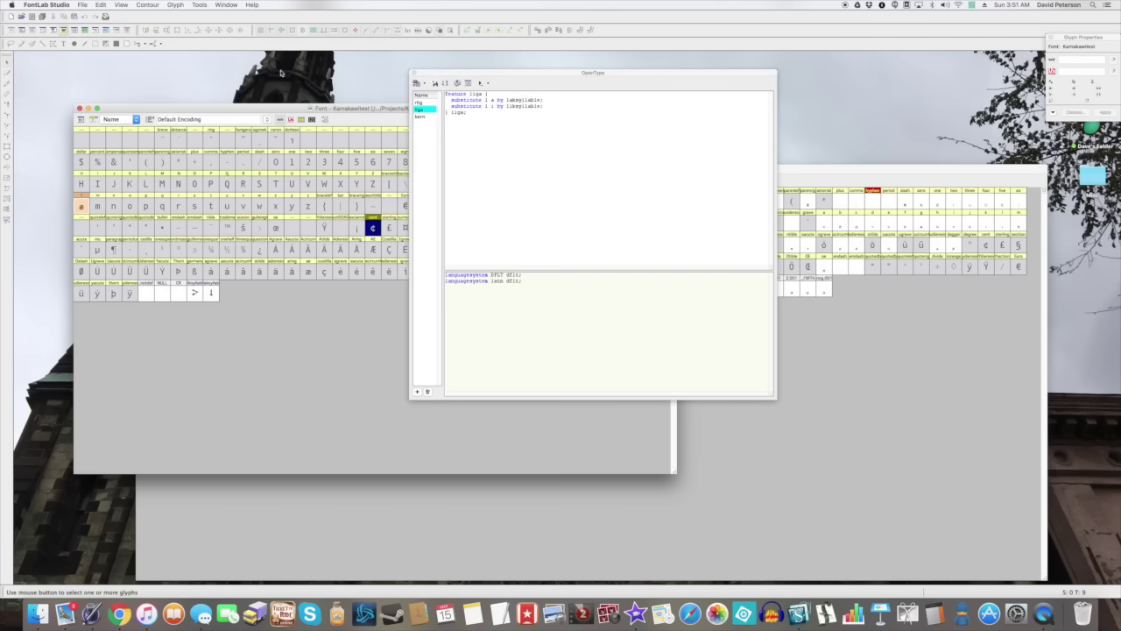
{"action": "left_click", "coordinate": [425, 102]}
{"action": "left_click_drag", "start_coordinate": [478, 112], "coordinate": [444, 35]}
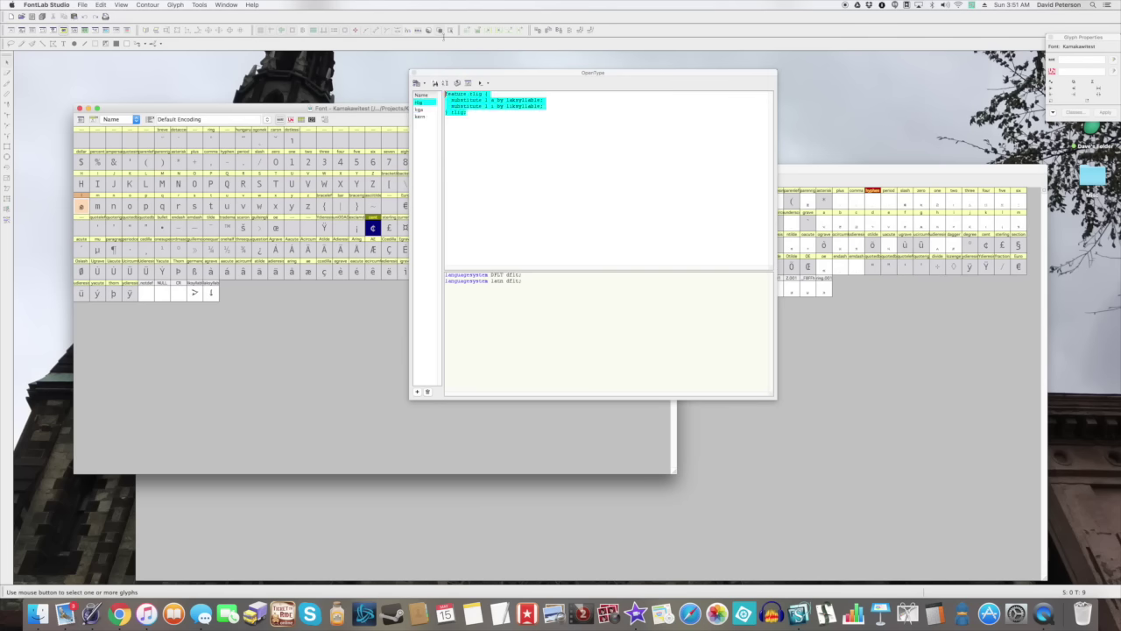
{"action": "left_click", "coordinate": [431, 108]}
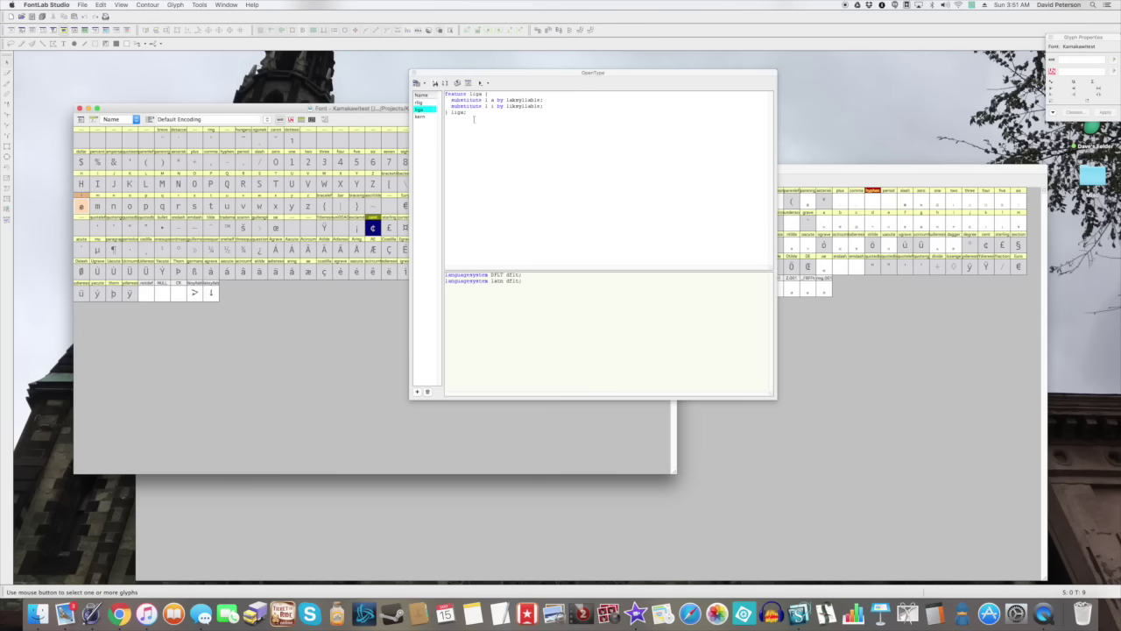
{"action": "key", "text": "super+a"}
{"action": "left_click", "coordinate": [533, 145]}
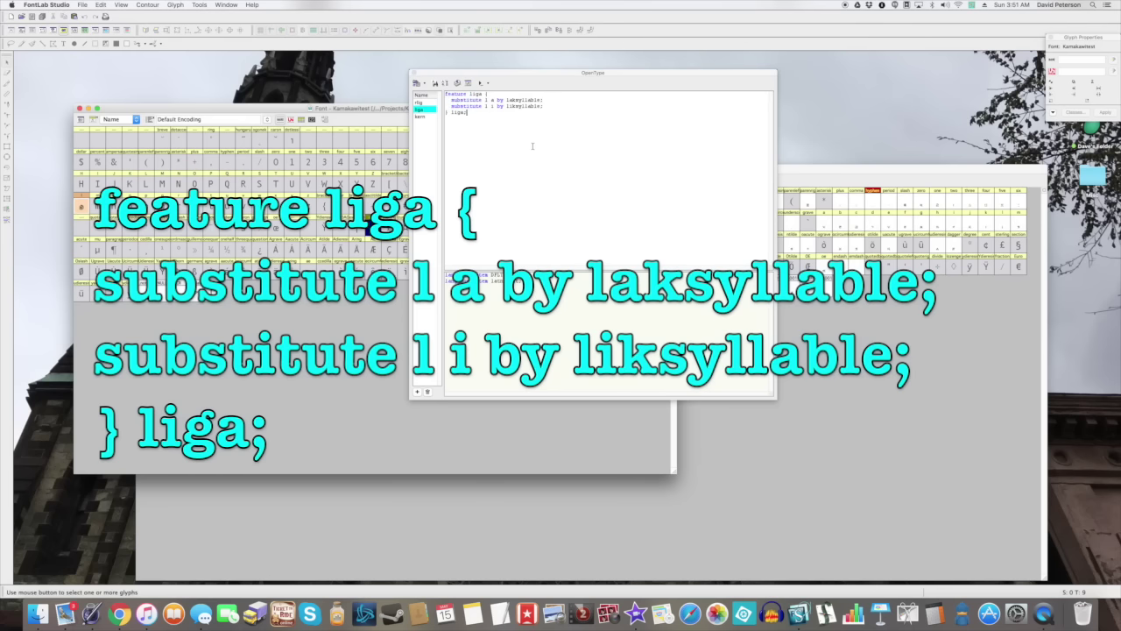
{"action": "left_click", "coordinate": [429, 108]}
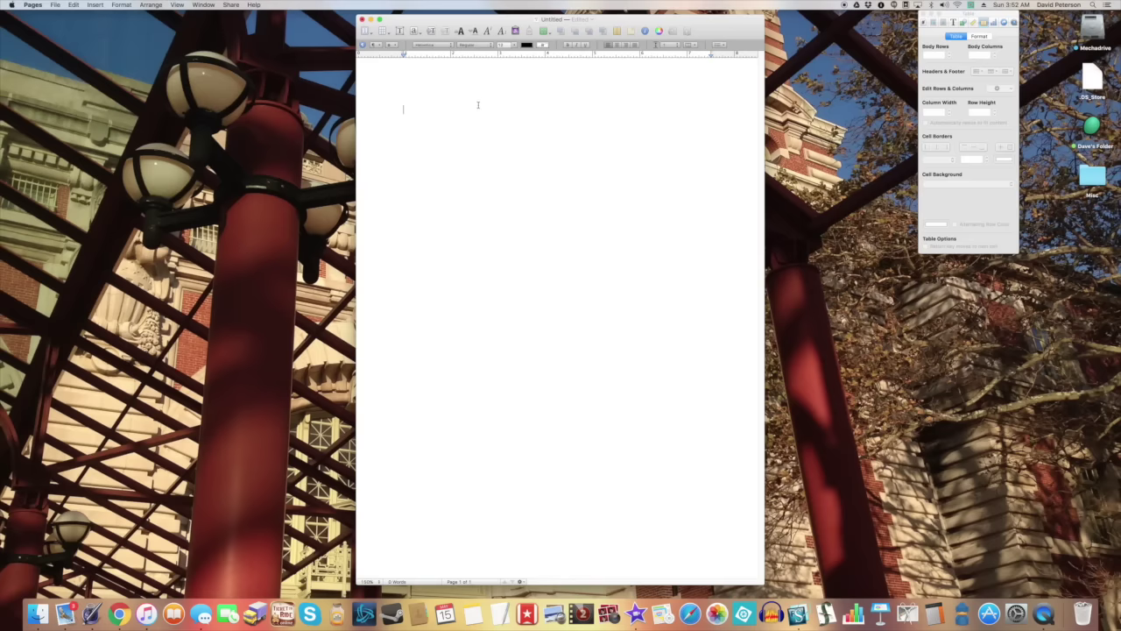
- Write 'lila' at 48 pt and start a new line below it
{"action": "left_click", "coordinate": [508, 44]}
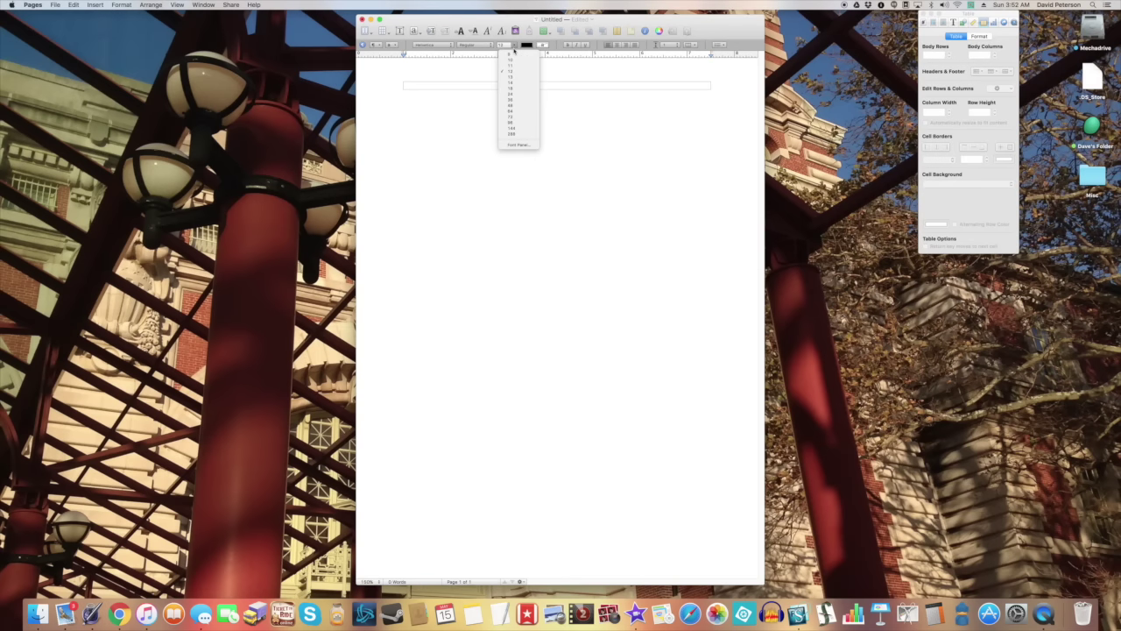
{"action": "left_click", "coordinate": [513, 106]}
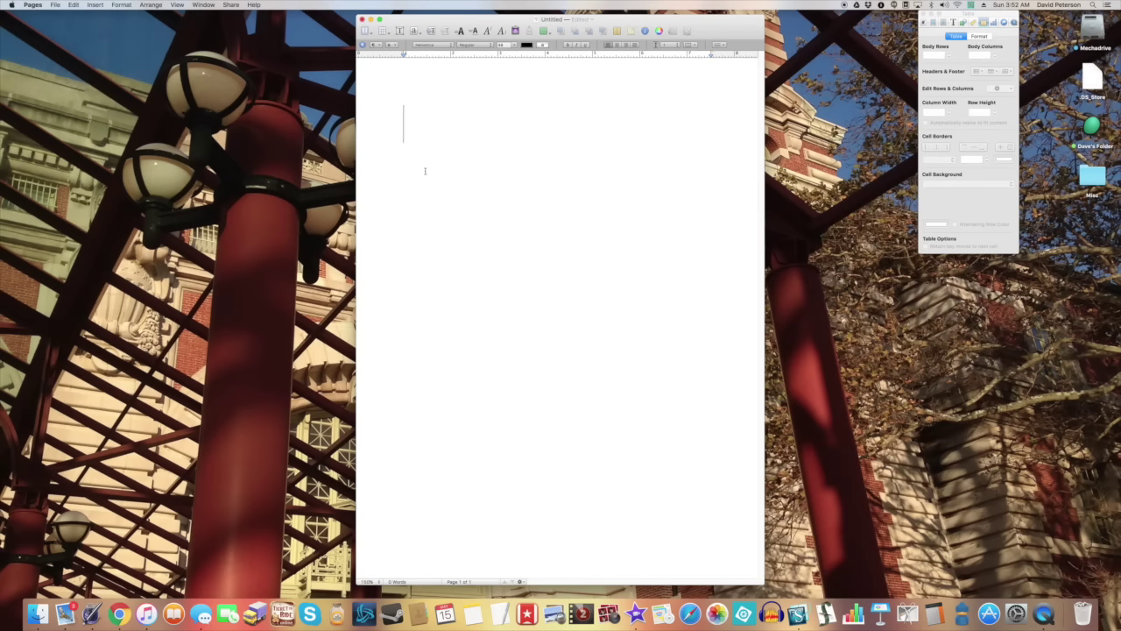
{"action": "type", "text": "lila"}
{"action": "double_click", "coordinate": [428, 131]}
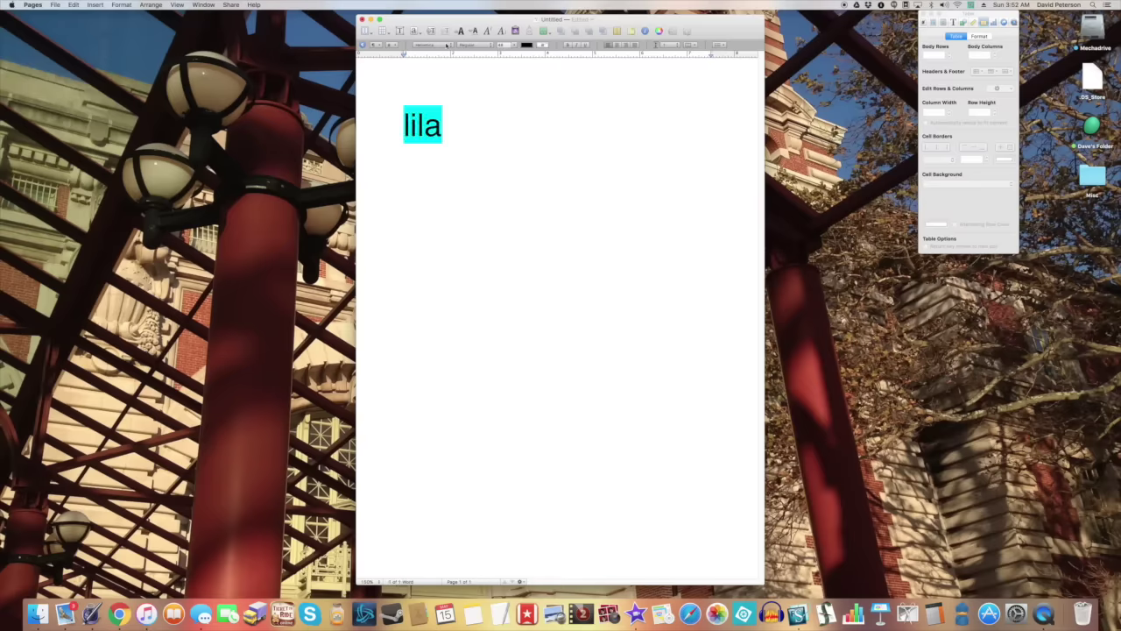
{"action": "left_click", "coordinate": [441, 124]}
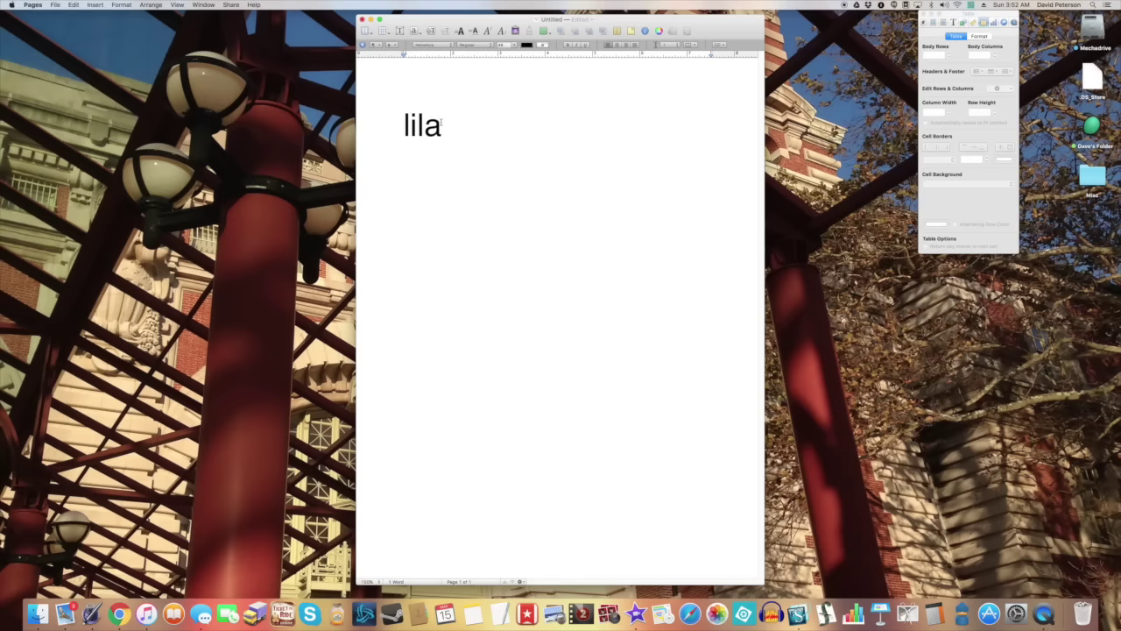
{"action": "key", "text": "Return"}
- Switch to the Kamakawitest font and type 'abaa' as four glyphs
{"action": "left_click", "coordinate": [444, 44]}
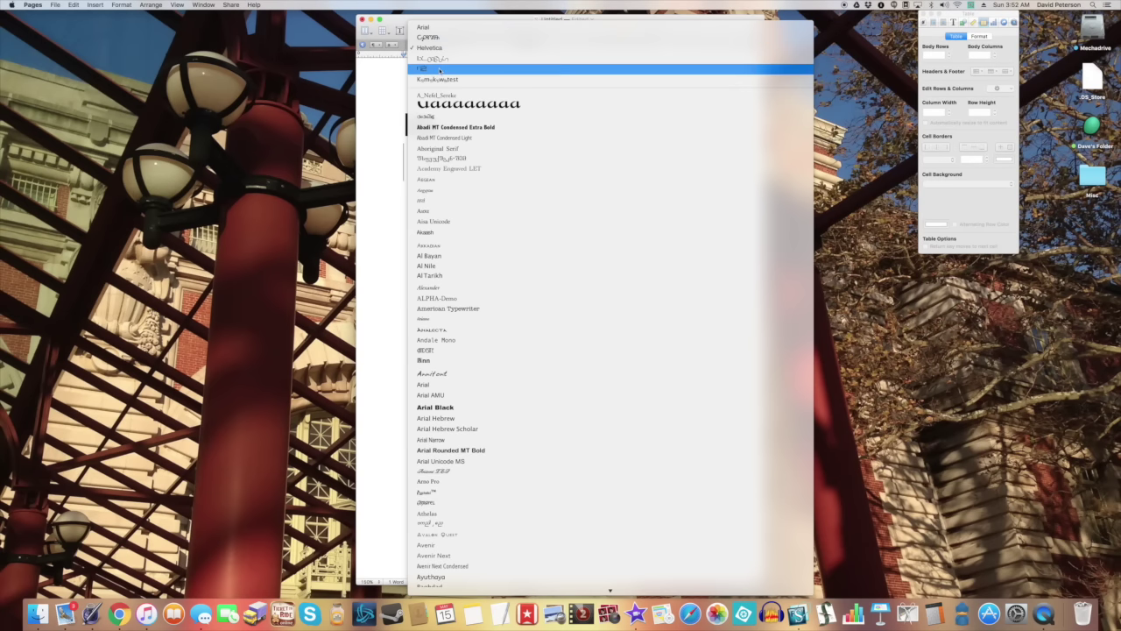
{"action": "left_click", "coordinate": [439, 69]}
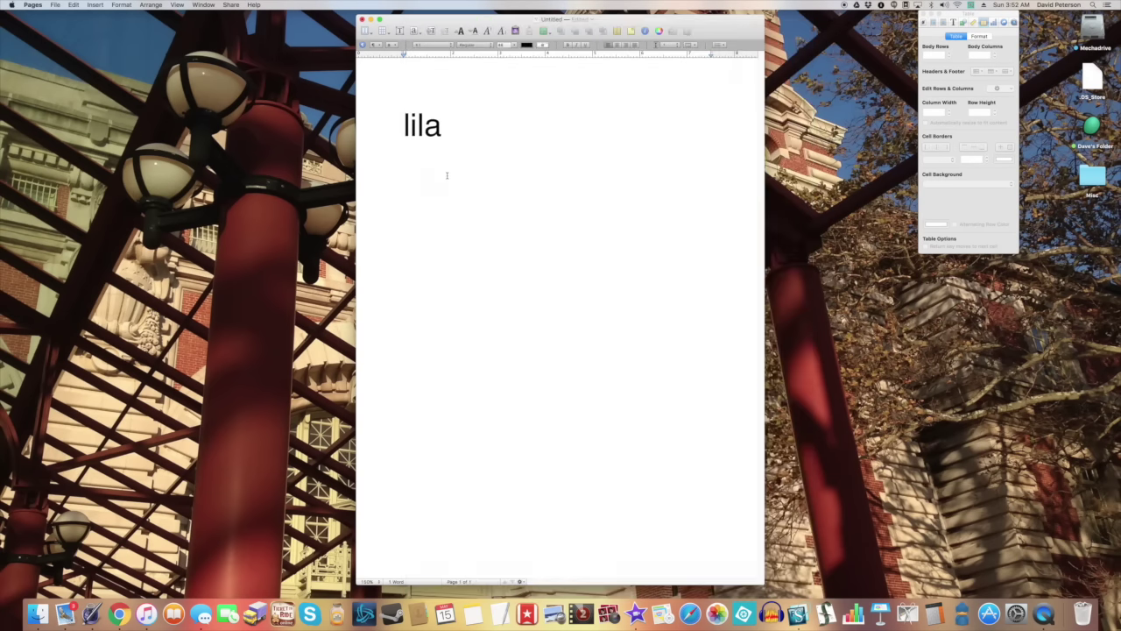
{"action": "type", "text": "abaa"}
- Start a third line in Kamakawitest and type 'lila', correcting mistyped glyphs
{"action": "key", "text": "Return"}
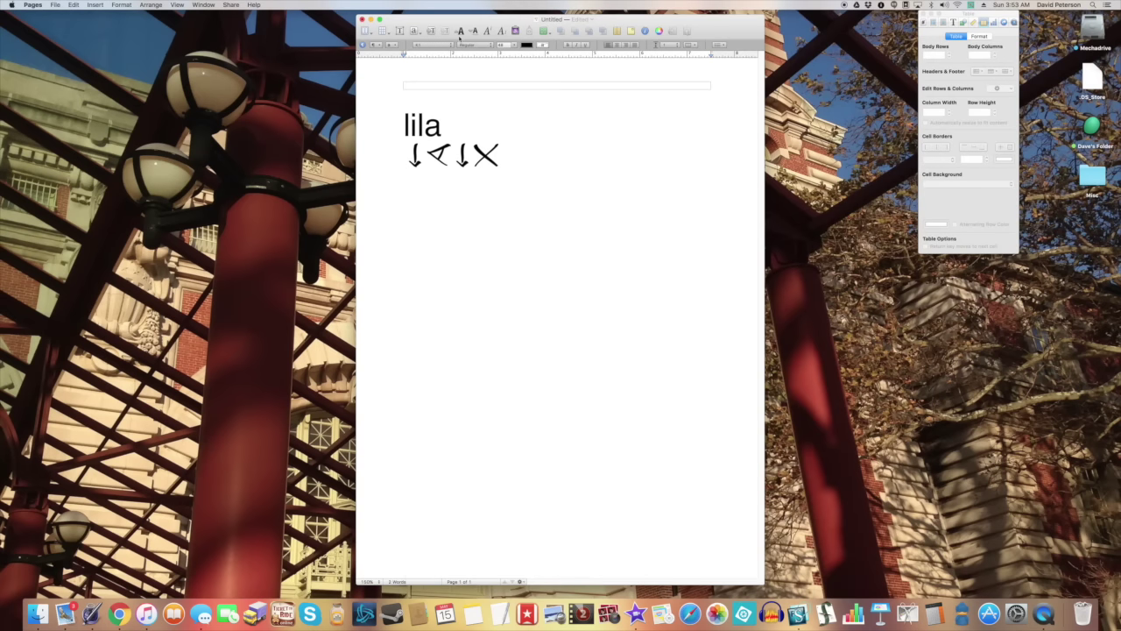
{"action": "left_click", "coordinate": [432, 45]}
{"action": "left_click", "coordinate": [440, 59]}
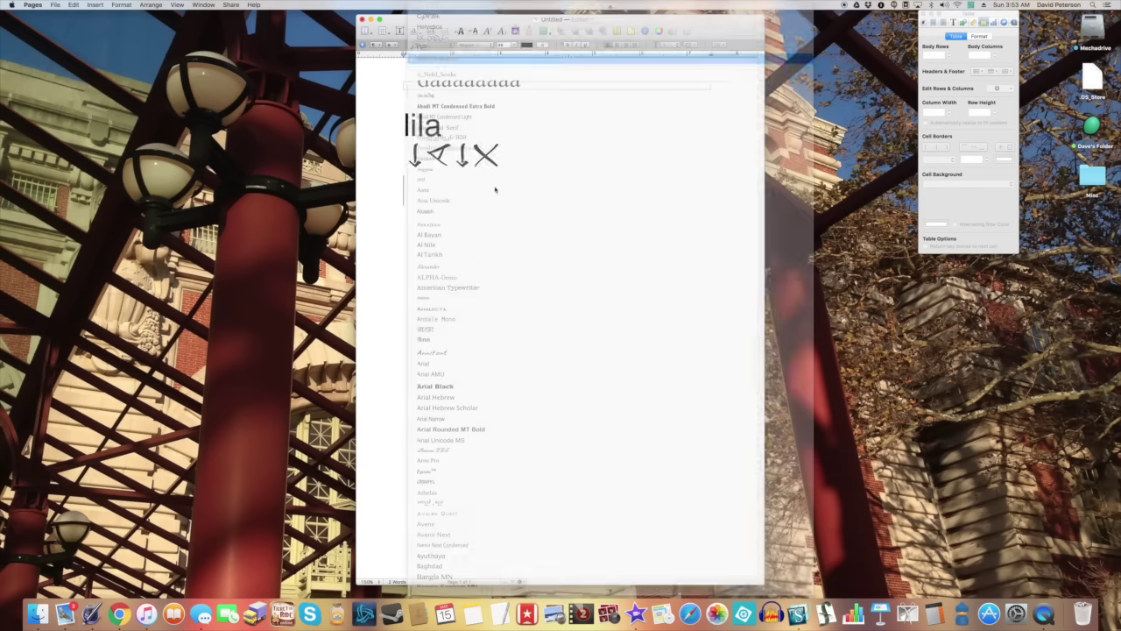
{"action": "type", "text": "l"}
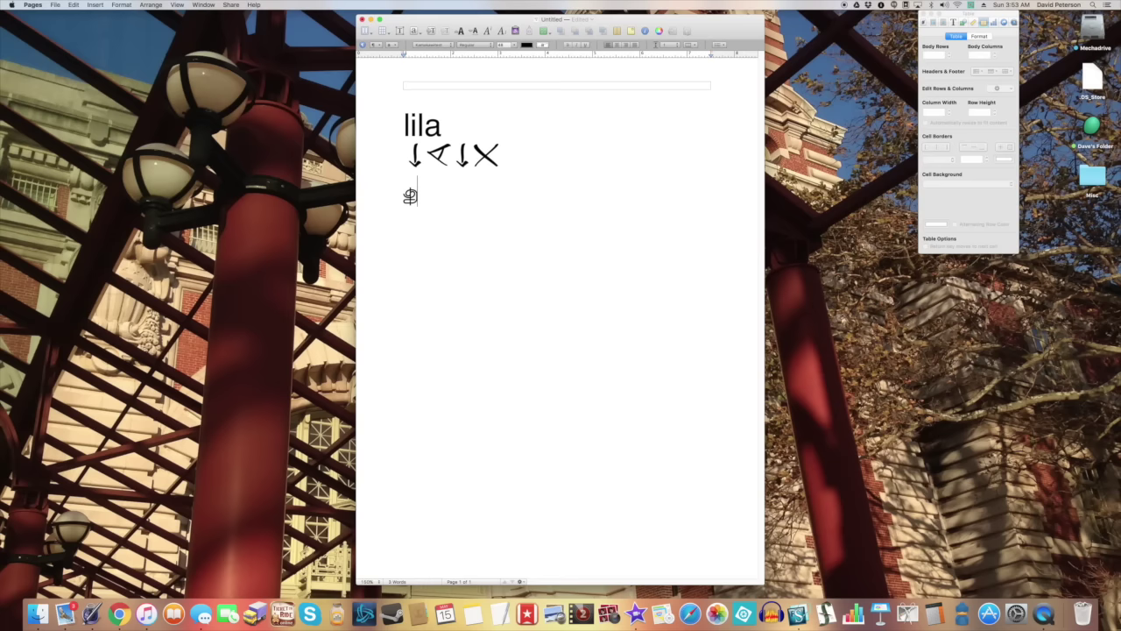
{"action": "key", "text": "BackSpace"}
{"action": "type", "text": "io"}
{"action": "key", "text": "BackSpace"}
{"action": "type", "text": "l"}
- Switch the third line to Helvetica and back to Kamakawitest so it shows two syllable glyphs
{"action": "double_click", "coordinate": [424, 188]}
{"action": "left_click", "coordinate": [446, 50]}
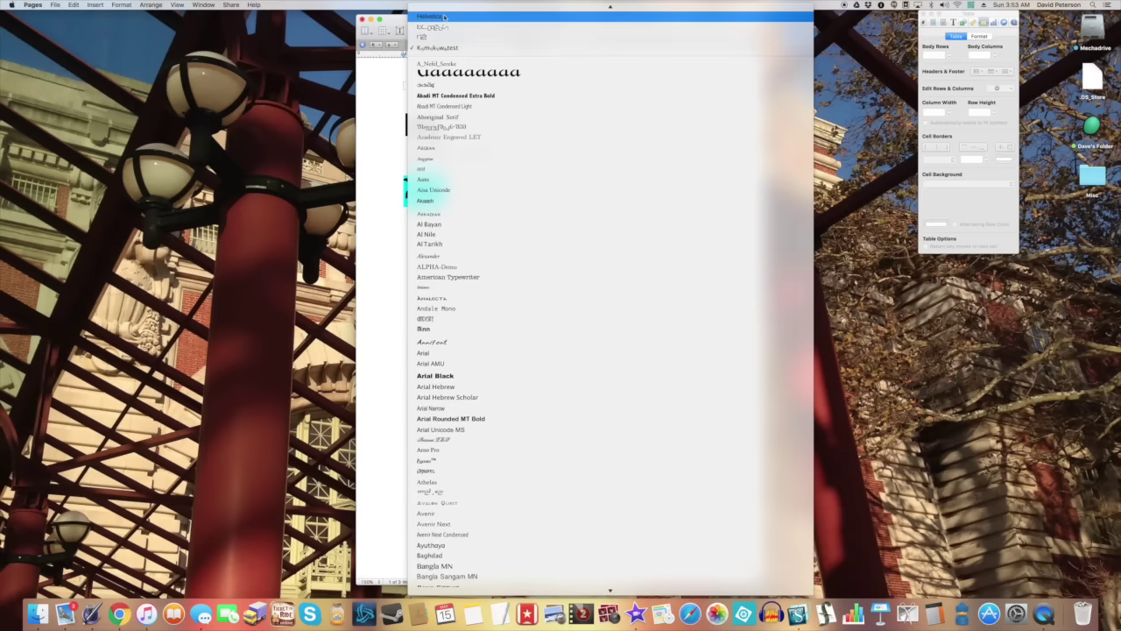
{"action": "left_click", "coordinate": [444, 15]}
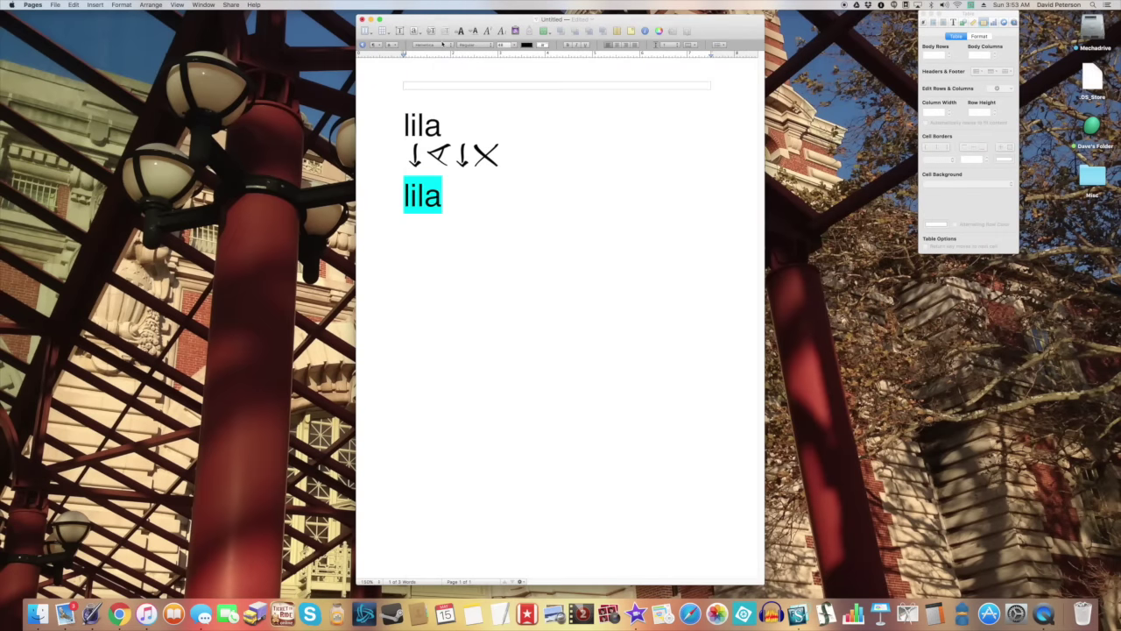
{"action": "left_click", "coordinate": [444, 44]}
{"action": "left_click", "coordinate": [442, 85]}
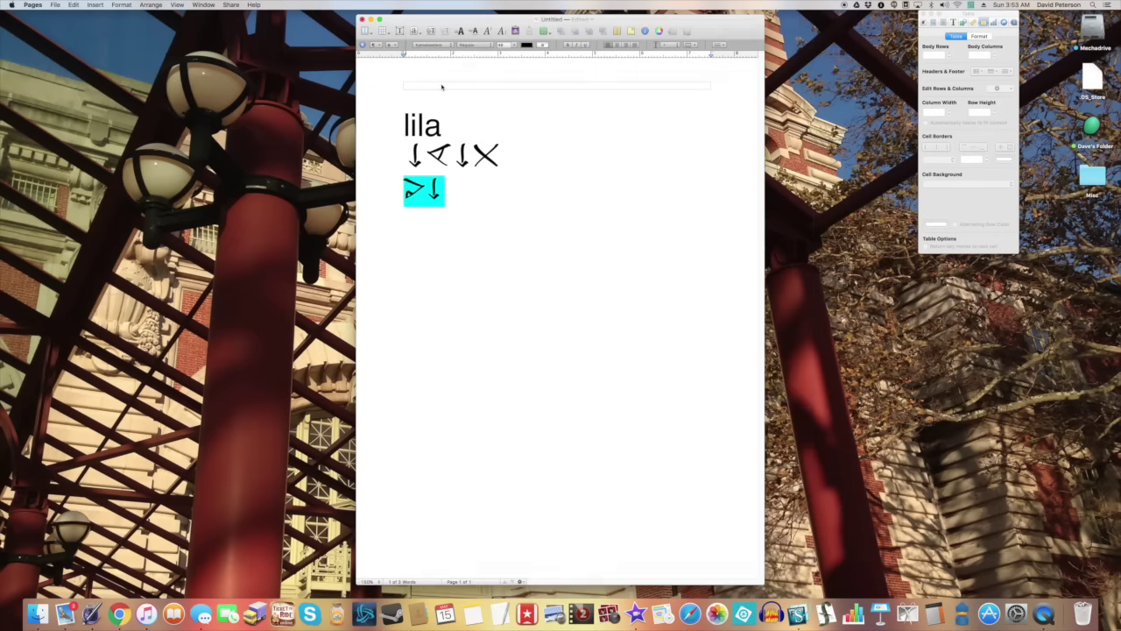
{"action": "left_click", "coordinate": [481, 234]}
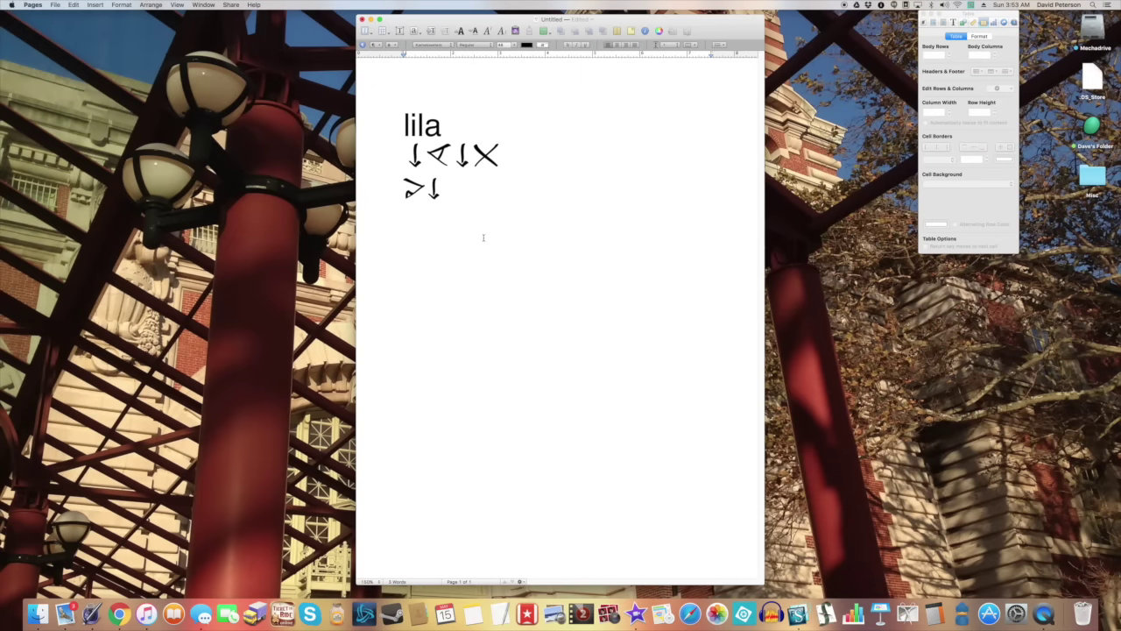
- Find 'lila' and step through matches until the two-glyph third line is highlighted
{"action": "key", "text": "super+f"}
{"action": "type", "text": "lila"}
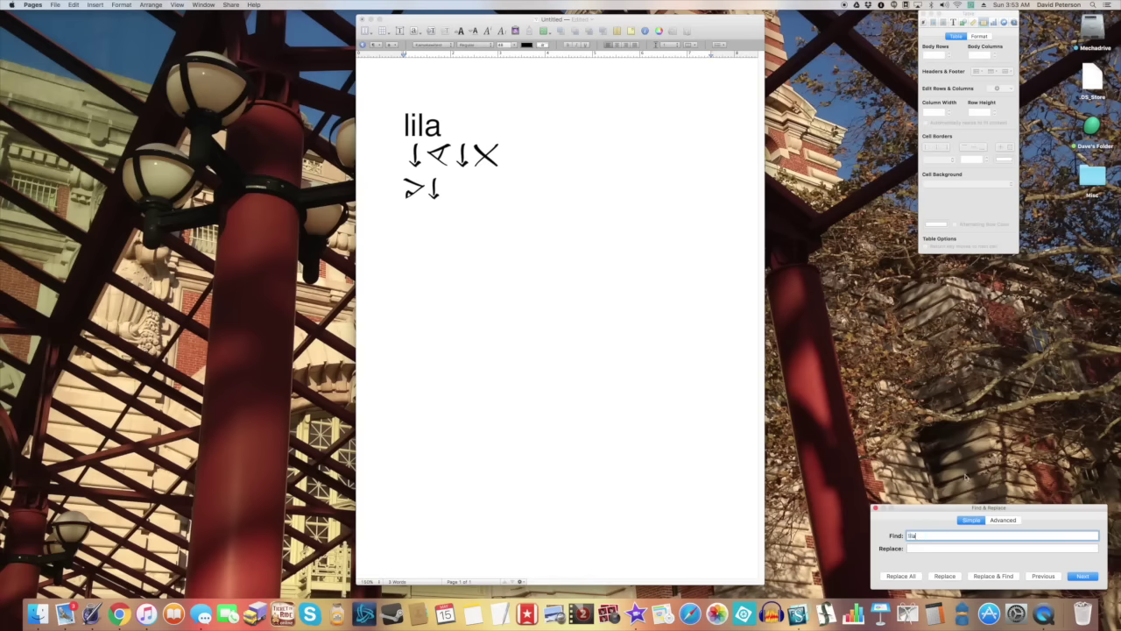
{"action": "left_click_drag", "start_coordinate": [944, 513], "coordinate": [622, 150]}
{"action": "left_click", "coordinate": [765, 213]}
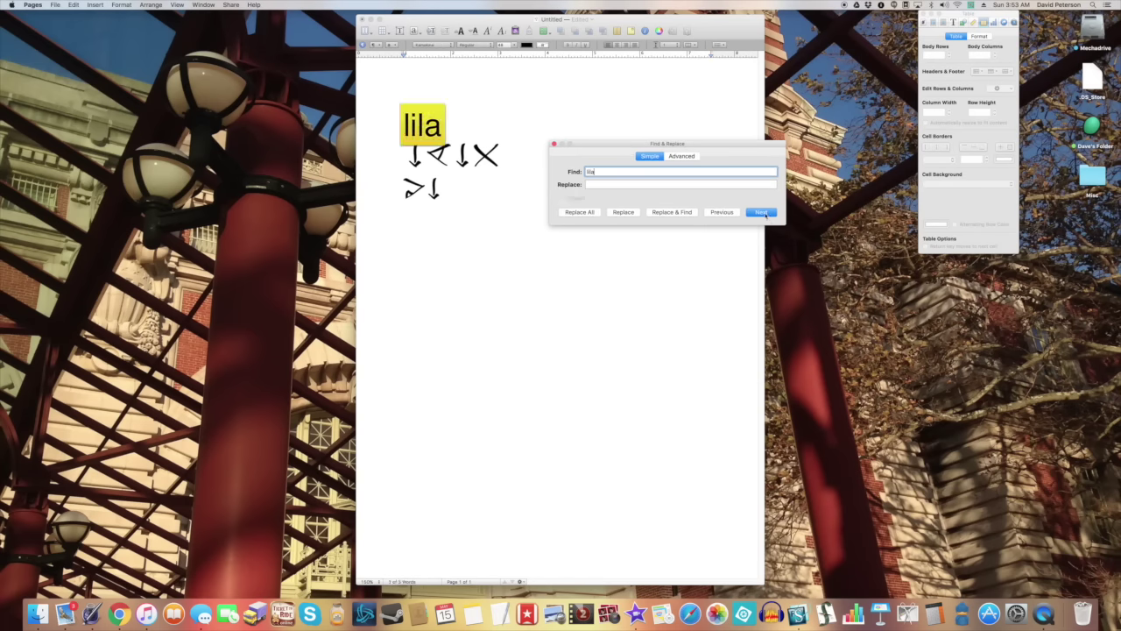
{"action": "left_click", "coordinate": [766, 213]}
{"action": "left_click", "coordinate": [766, 213]}
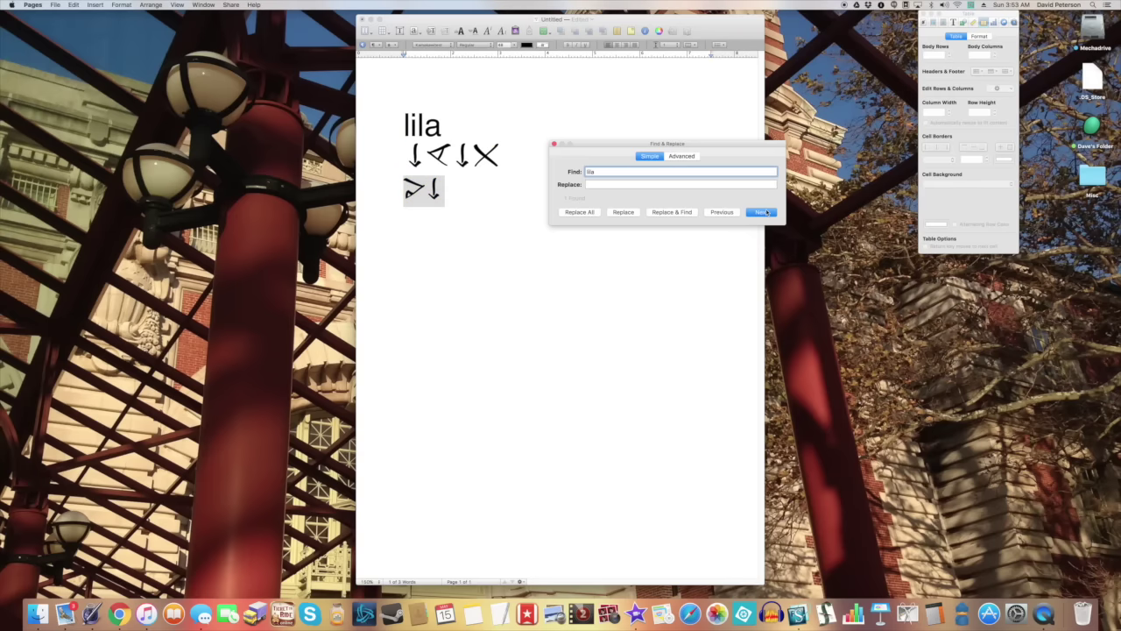
{"action": "left_click", "coordinate": [427, 229]}
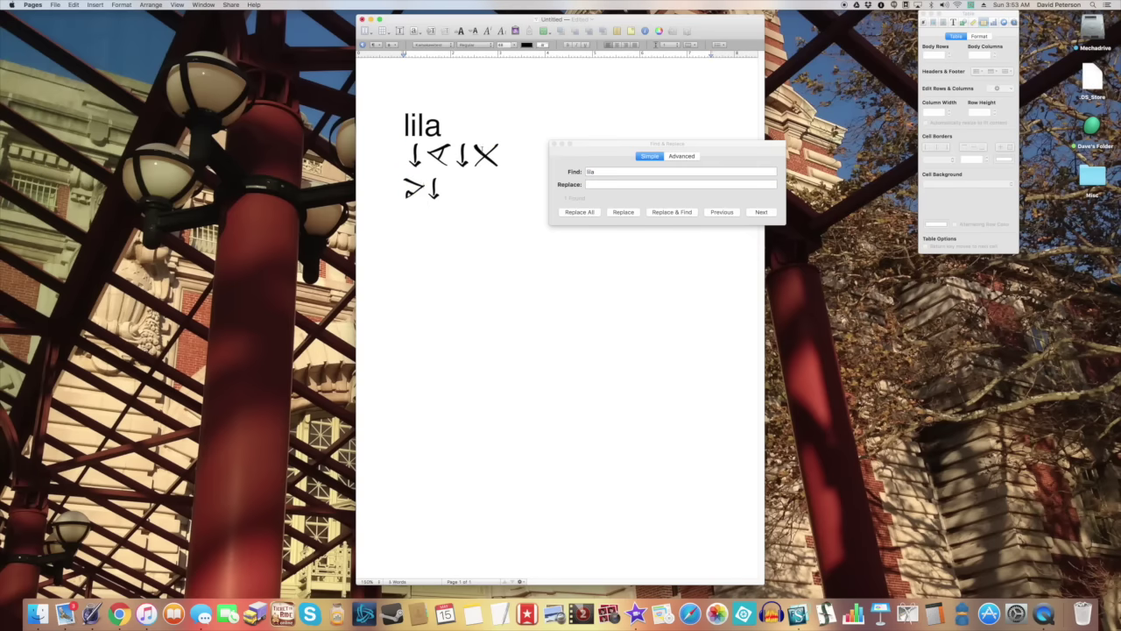